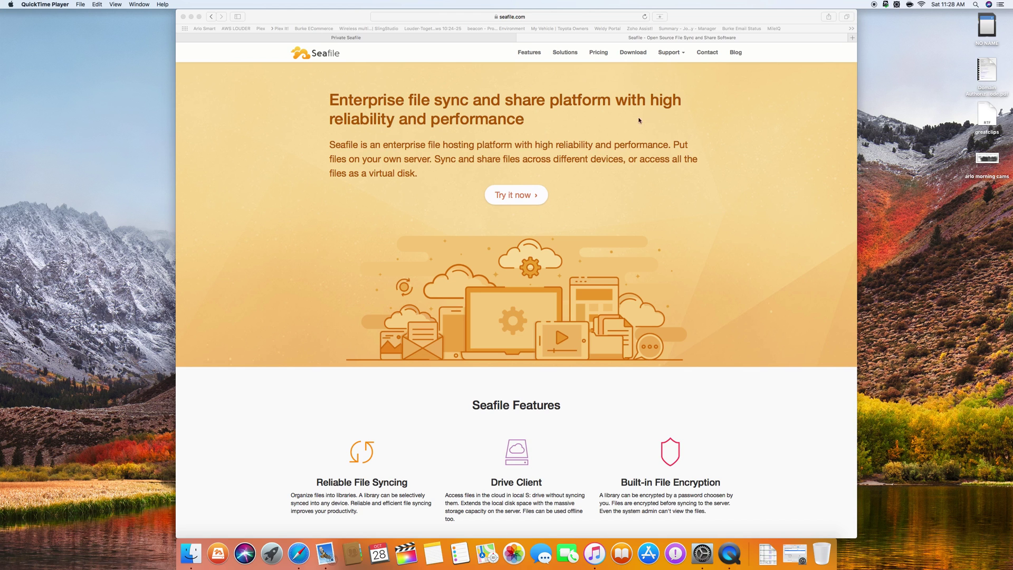
pyautogui.click(632, 53)
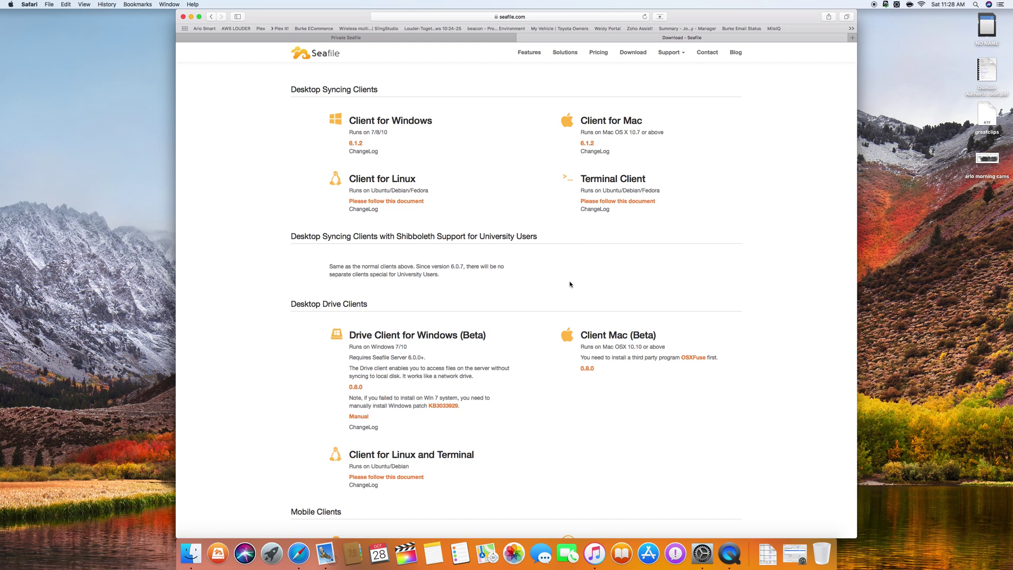
pyautogui.scroll(-4, 570, 284)
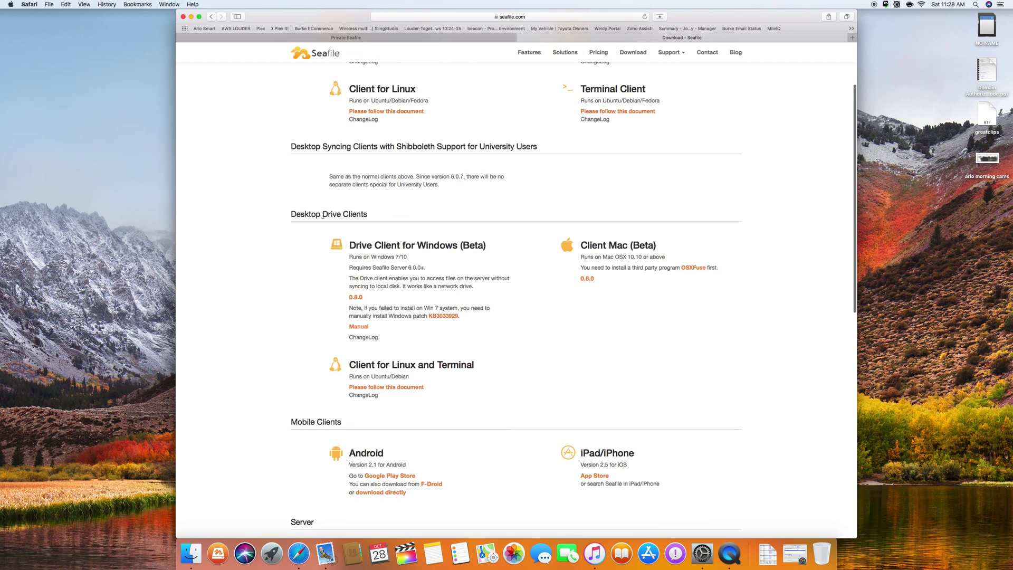
pyautogui.scroll(2, 378, 215)
pyautogui.scroll(-3, 378, 216)
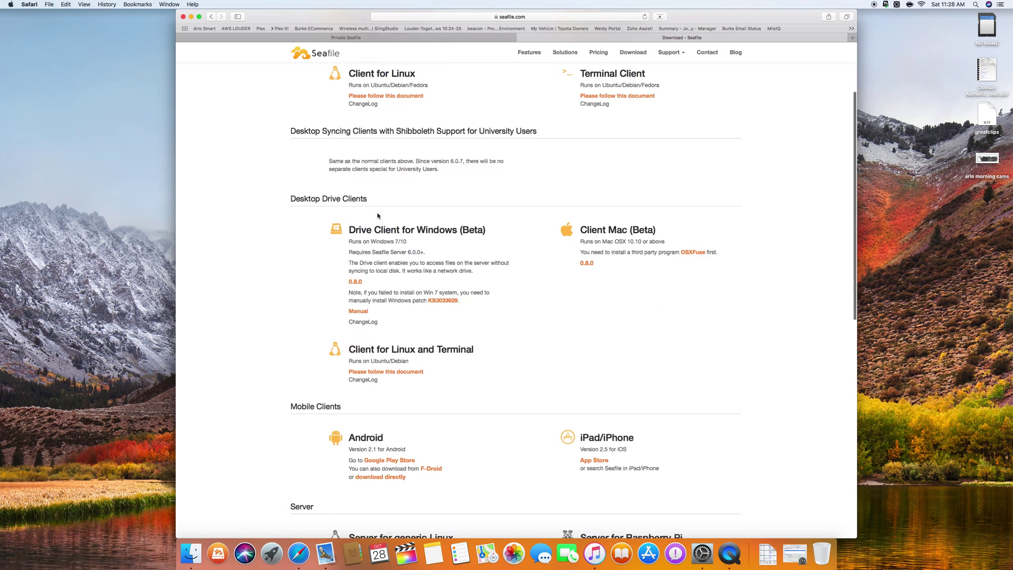
pyautogui.scroll(5, 321, 209)
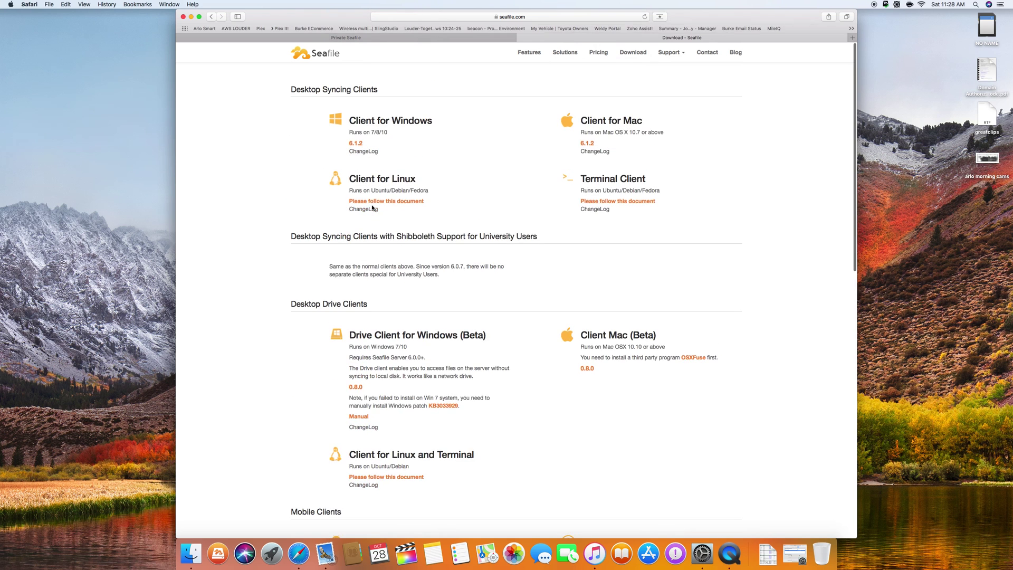
pyautogui.scroll(-5, 480, 179)
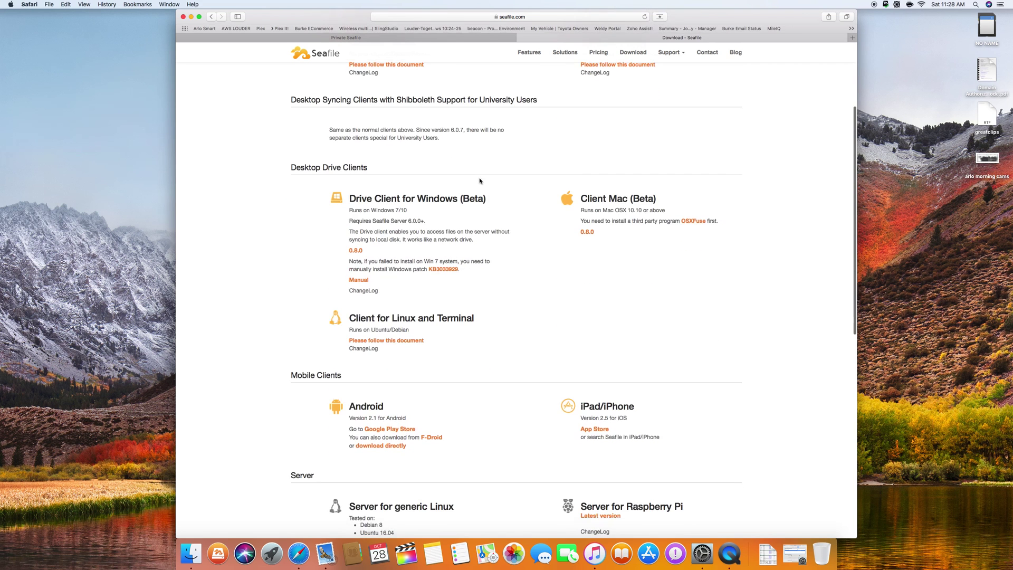
pyautogui.scroll(-3, 480, 181)
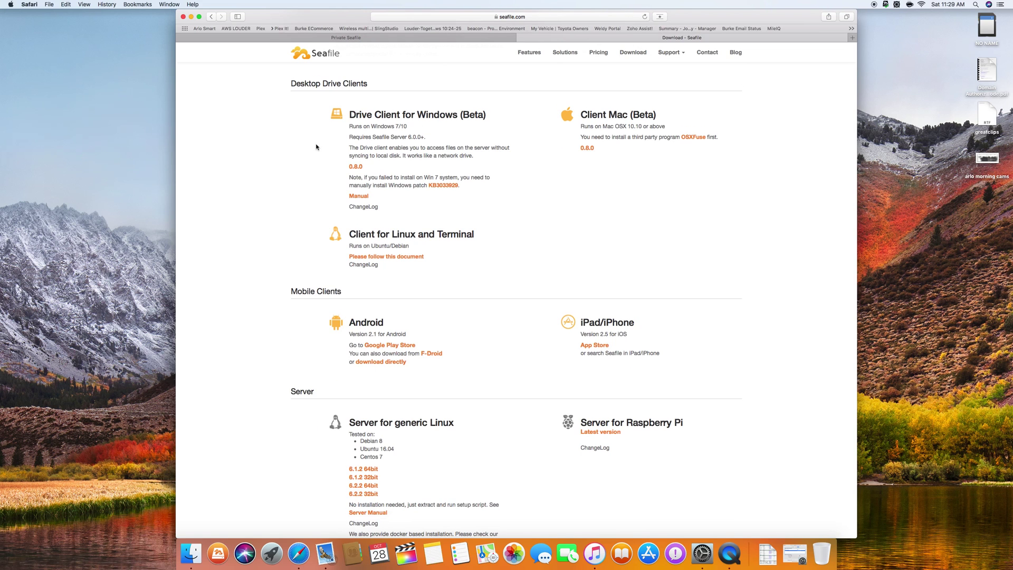
pyautogui.scroll(-10, 317, 145)
pyautogui.scroll(3, 322, 147)
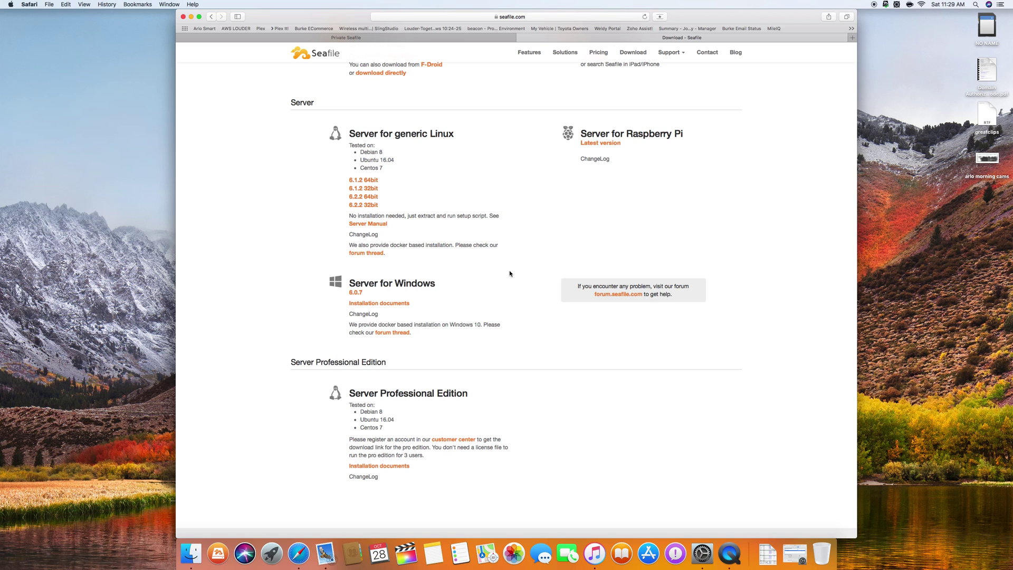
pyautogui.scroll(3, 512, 258)
pyautogui.scroll(3, 512, 257)
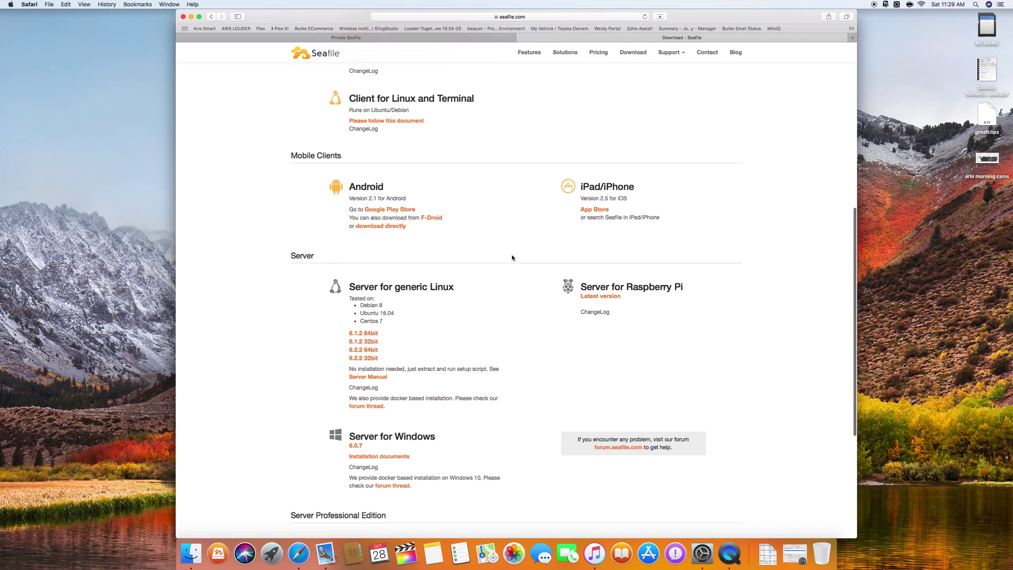
# Step: Open the SeaDrive menu-bar menu showing transfer speed, folder and settings options
pyautogui.click(885, 5)
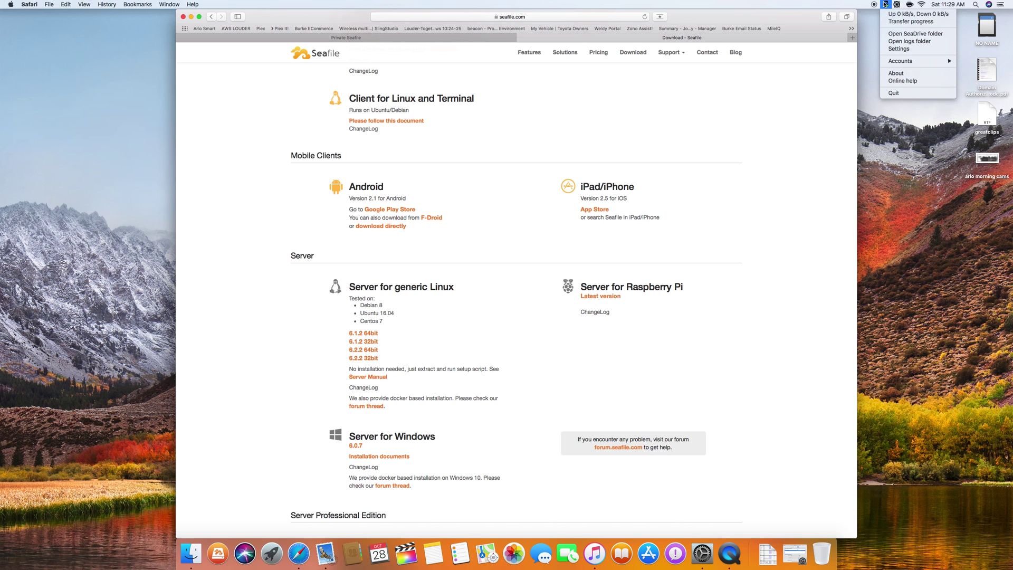
pyautogui.scroll(5, 844, 118)
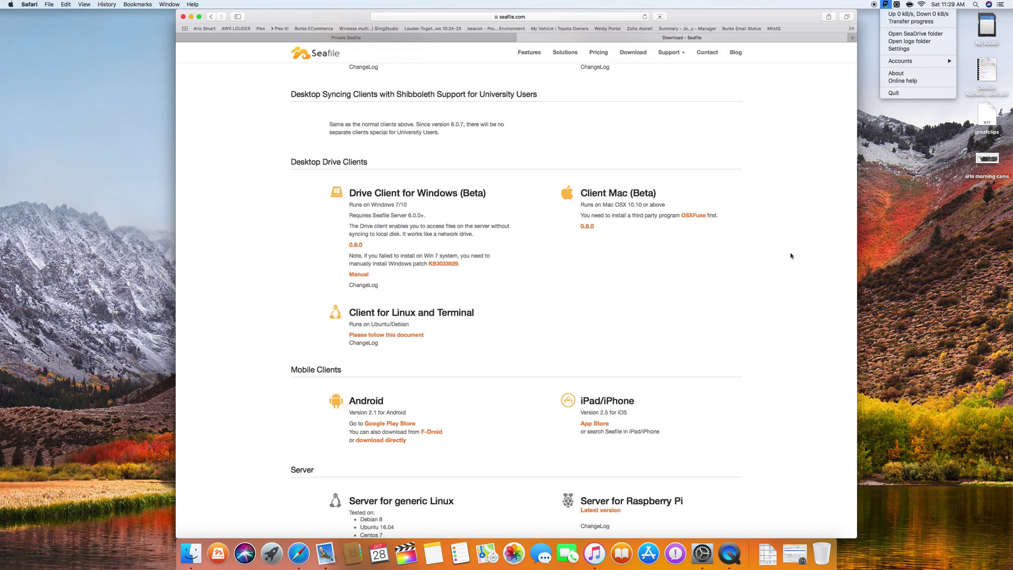
# Step: Open the SeaDrive folder window, move it lower, and enter My Library
pyautogui.click(913, 33)
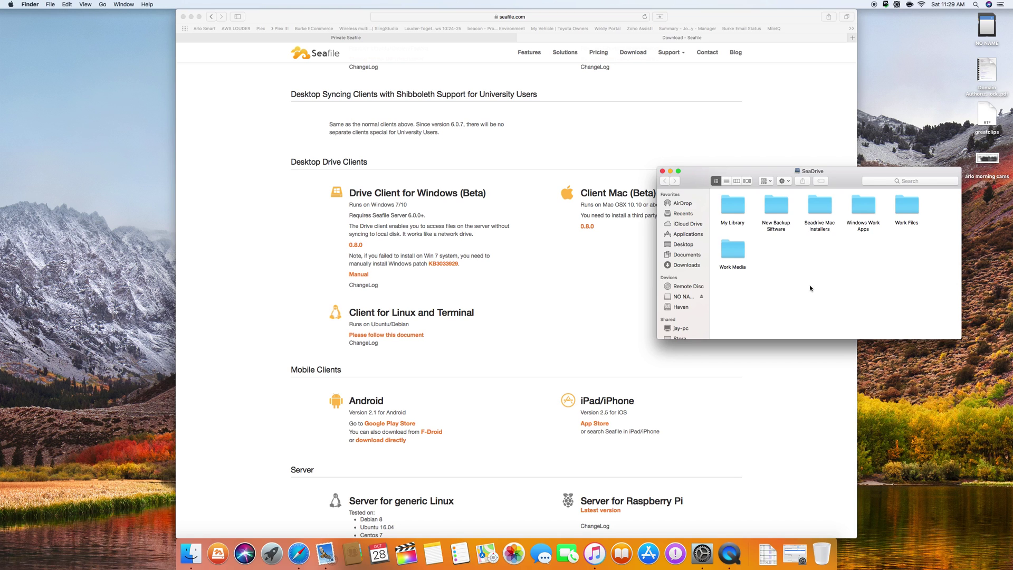
pyautogui.moveTo(766, 175); pyautogui.dragTo(763, 234)
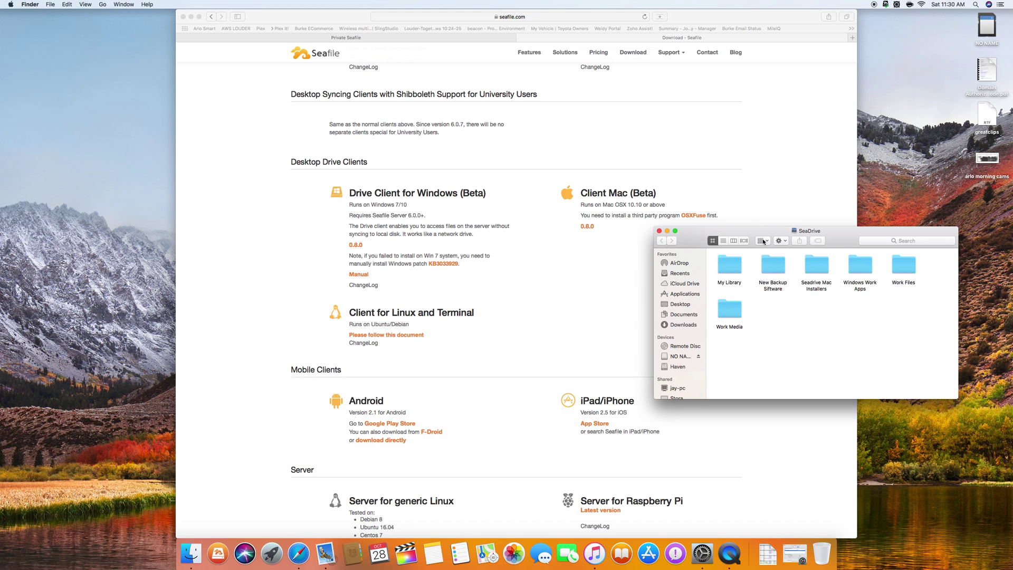
pyautogui.doubleClick(730, 264)
# Step: Open Family Photos and scroll through its synced JPG photos
pyautogui.moveTo(805, 316)
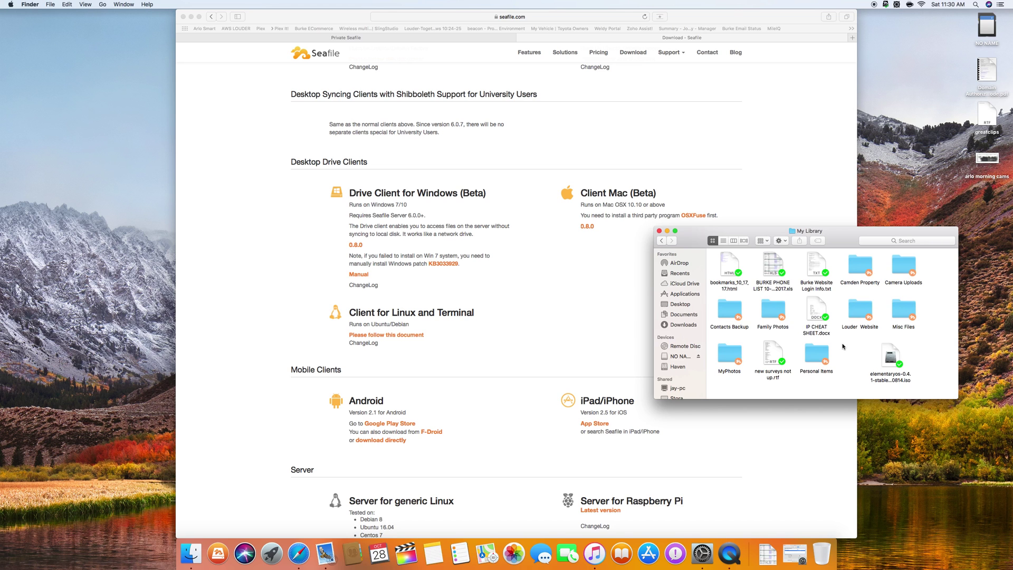
pyautogui.doubleClick(773, 312)
pyautogui.scroll(-5, 801, 345)
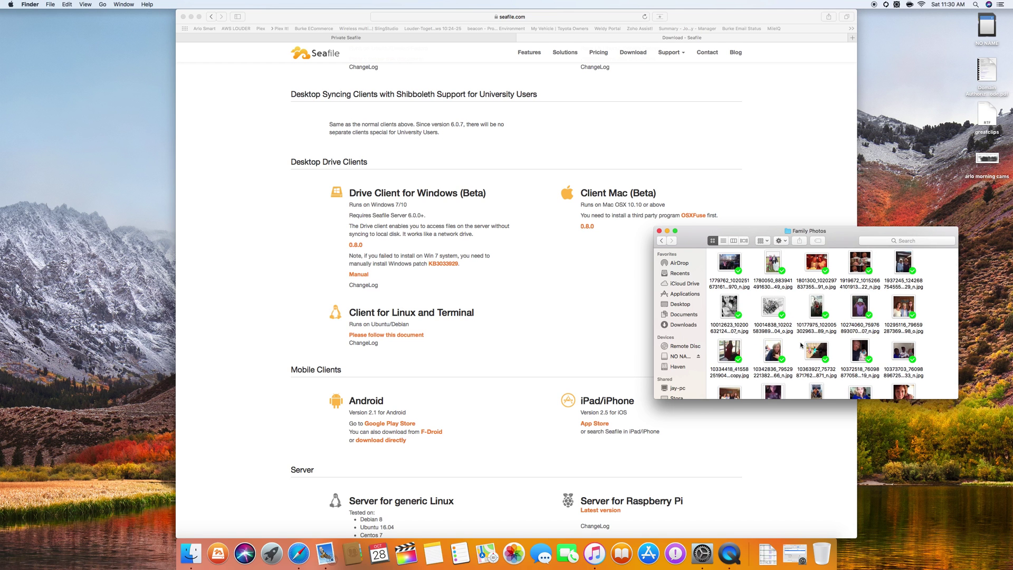
pyautogui.scroll(-5, 800, 344)
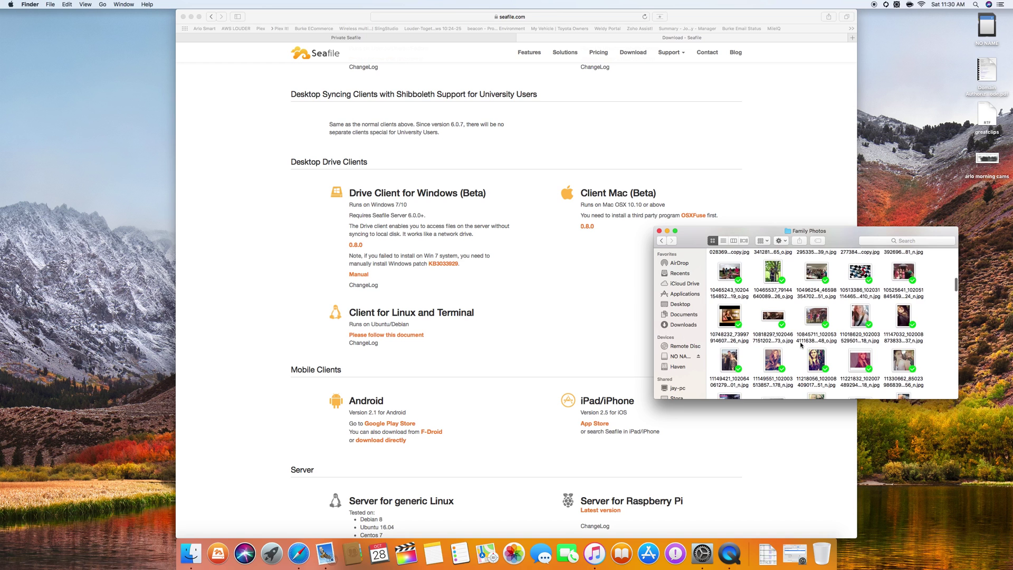
pyautogui.scroll(-2, 801, 344)
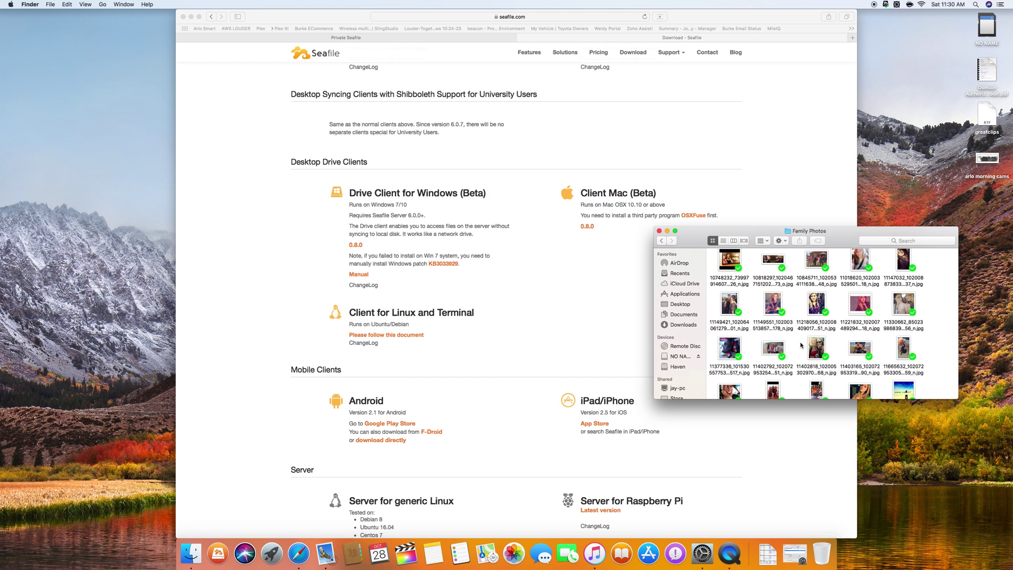
pyautogui.scroll(-5, 799, 348)
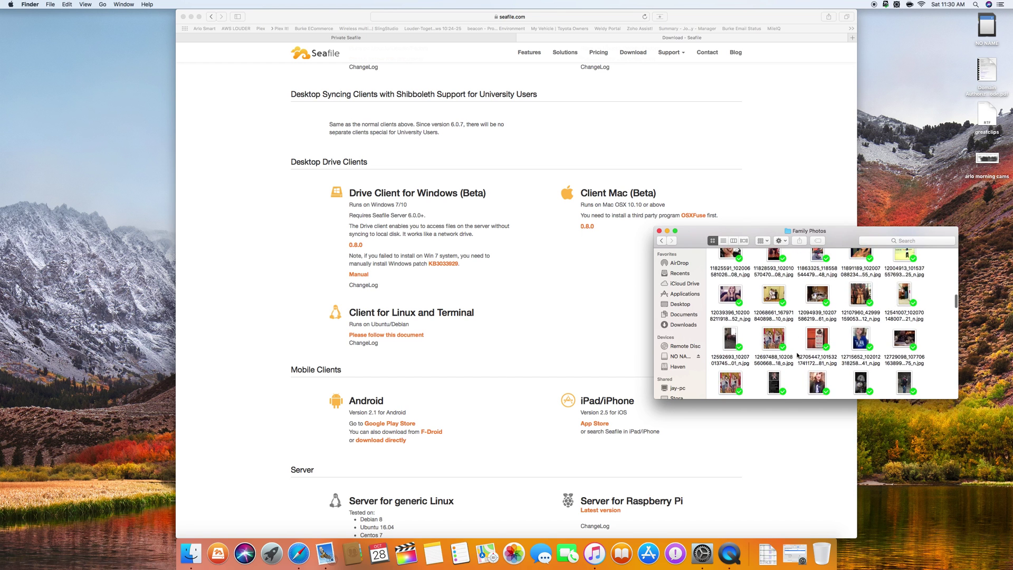
pyautogui.scroll(-10, 797, 356)
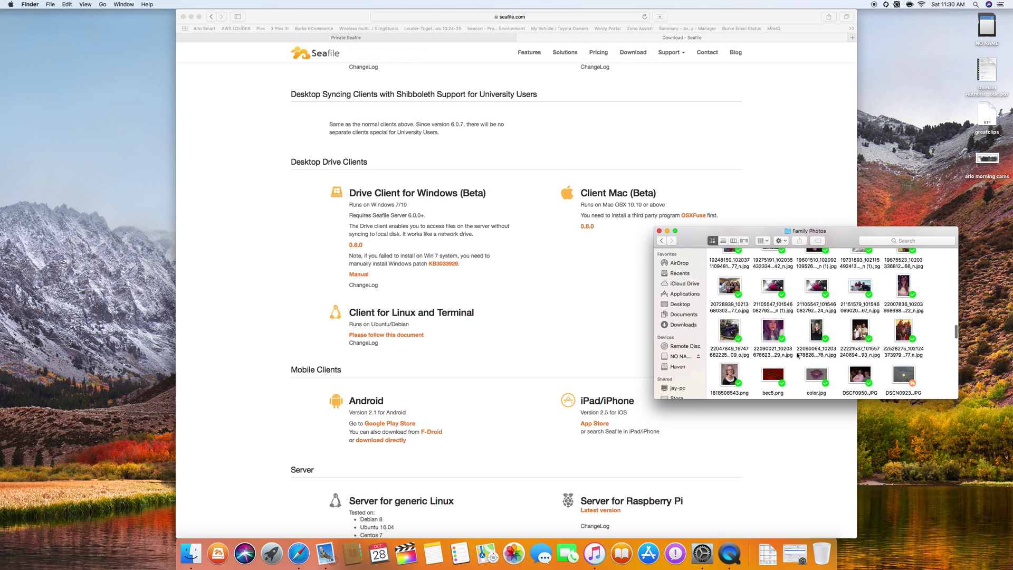
# Step: Close Family Photos and show About This Mac's Storage tab listing the three drives
pyautogui.click(659, 231)
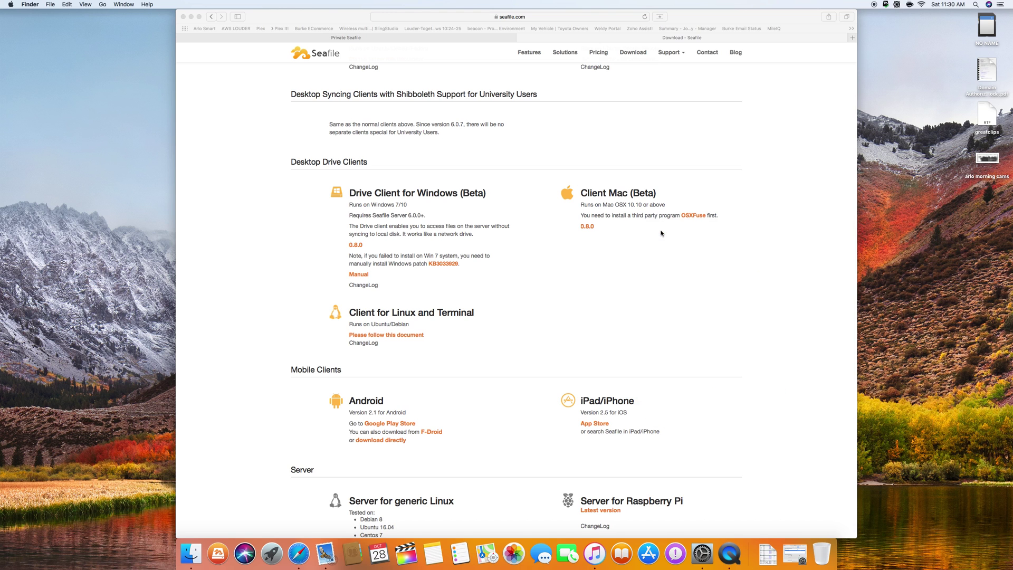
pyautogui.click(709, 302)
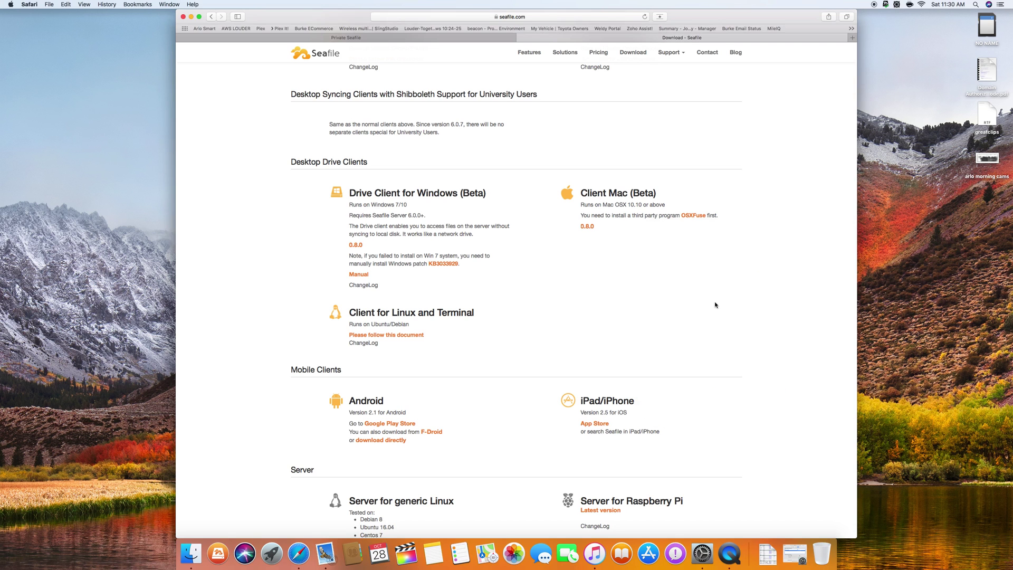
pyautogui.click(11, 5)
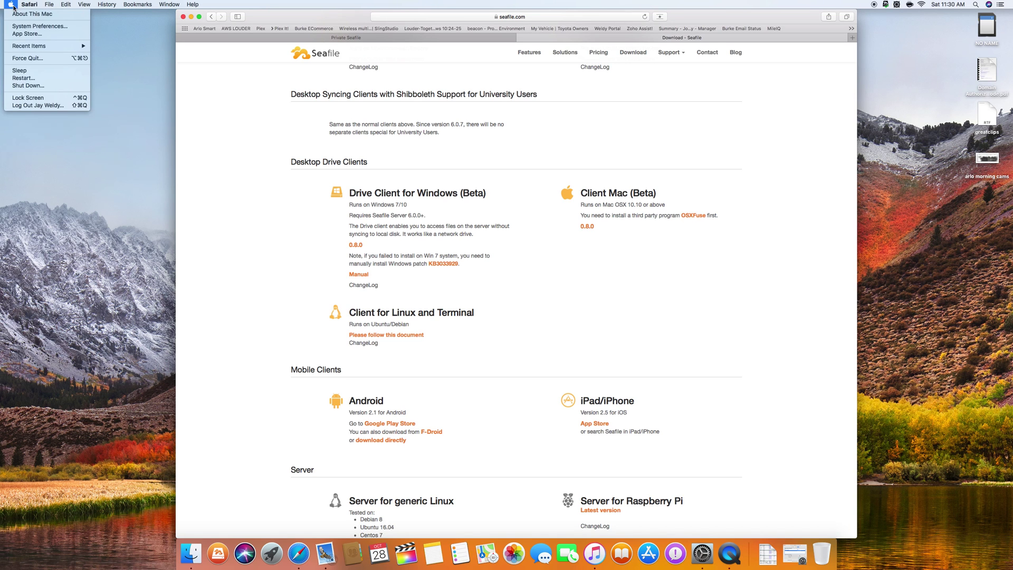
pyautogui.click(18, 13)
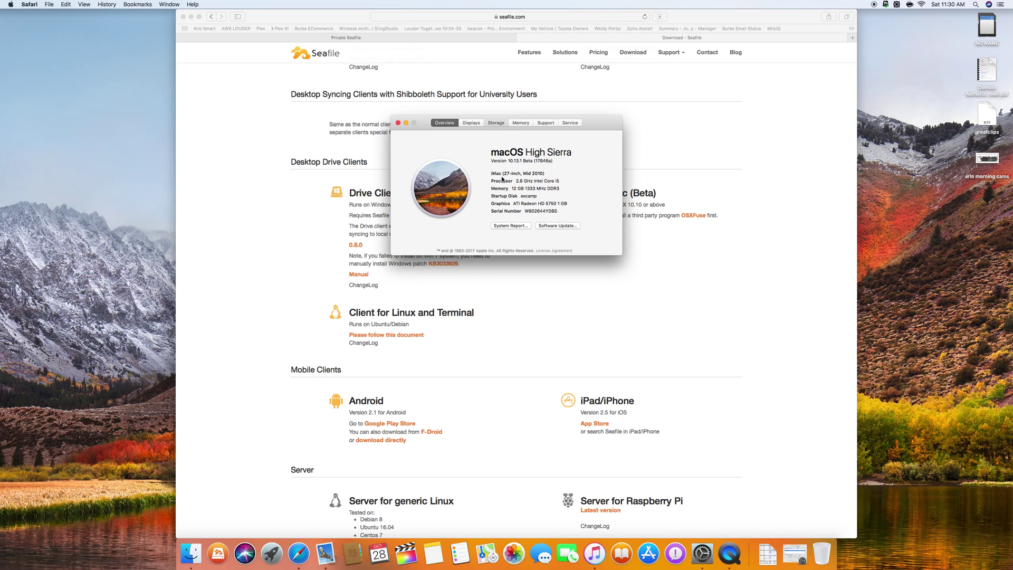
pyautogui.press('super+3')
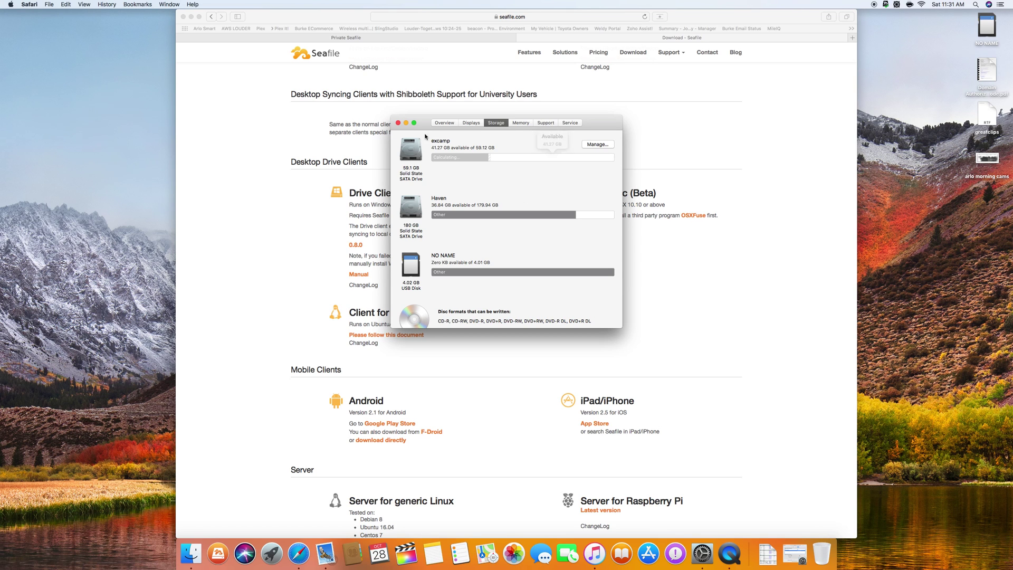
# Step: Close About This Mac and open the SeaDrive folder in Finder, moving its window up-left
pyautogui.click(398, 122)
pyautogui.scroll(-10, 498, 149)
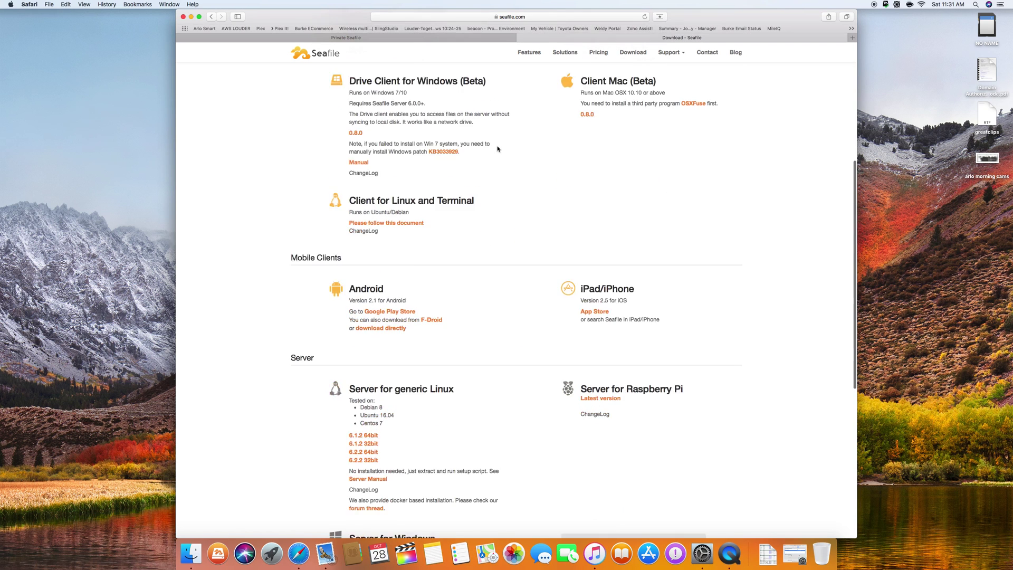
pyautogui.scroll(-2, 498, 149)
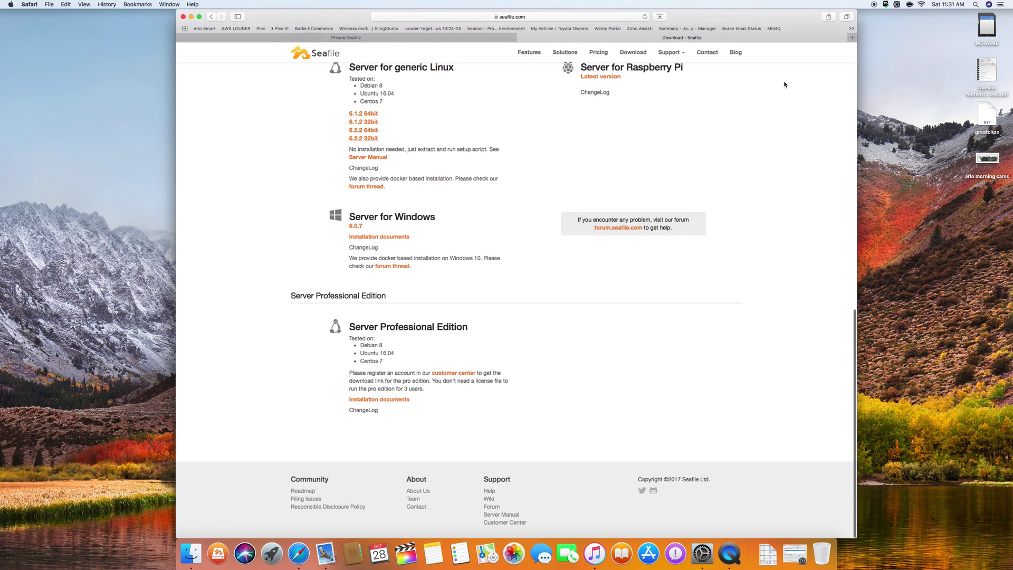
pyautogui.click(885, 5)
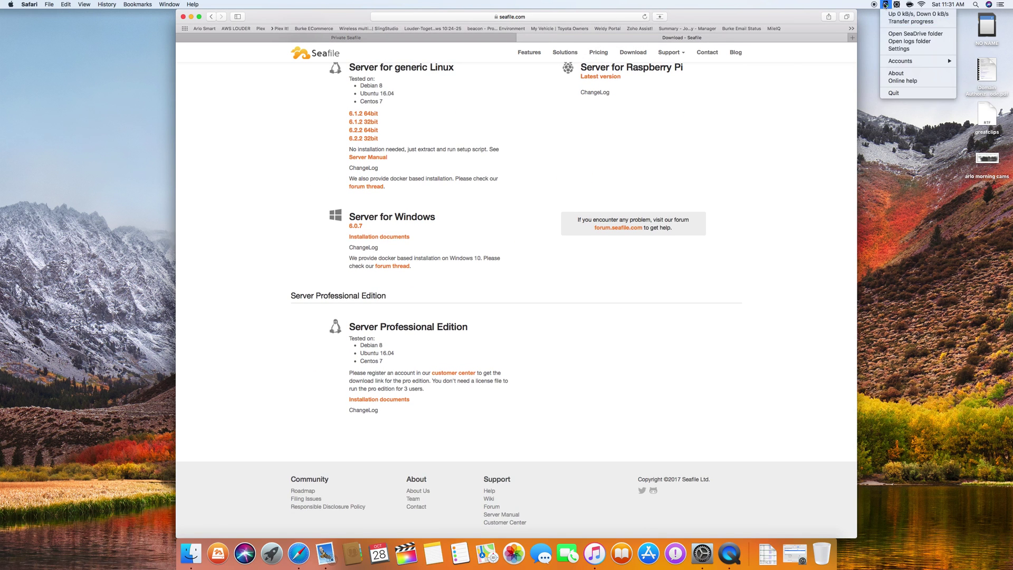
pyautogui.click(890, 34)
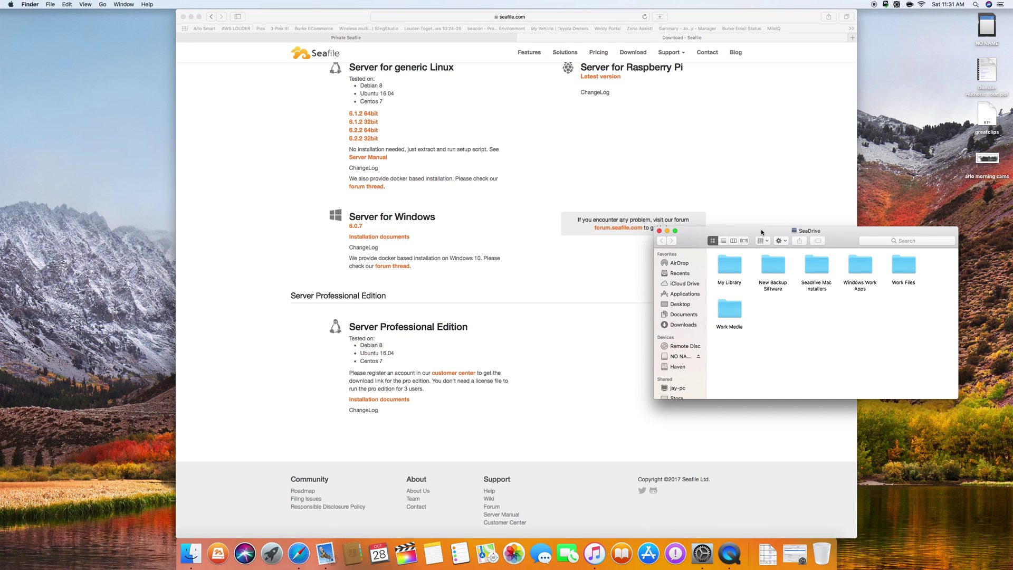
pyautogui.moveTo(762, 232); pyautogui.dragTo(705, 218)
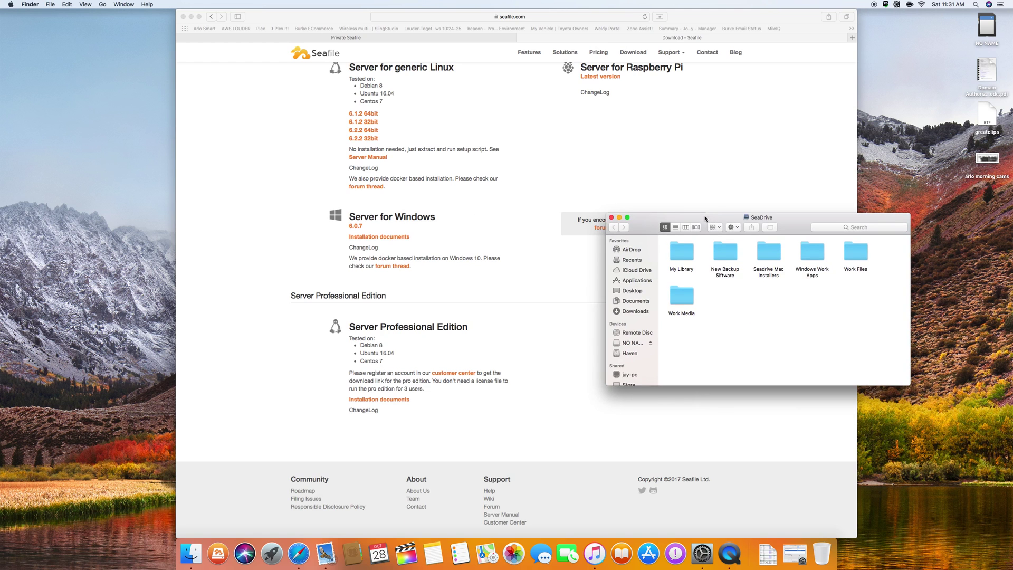
pyautogui.scroll(10, 542, 181)
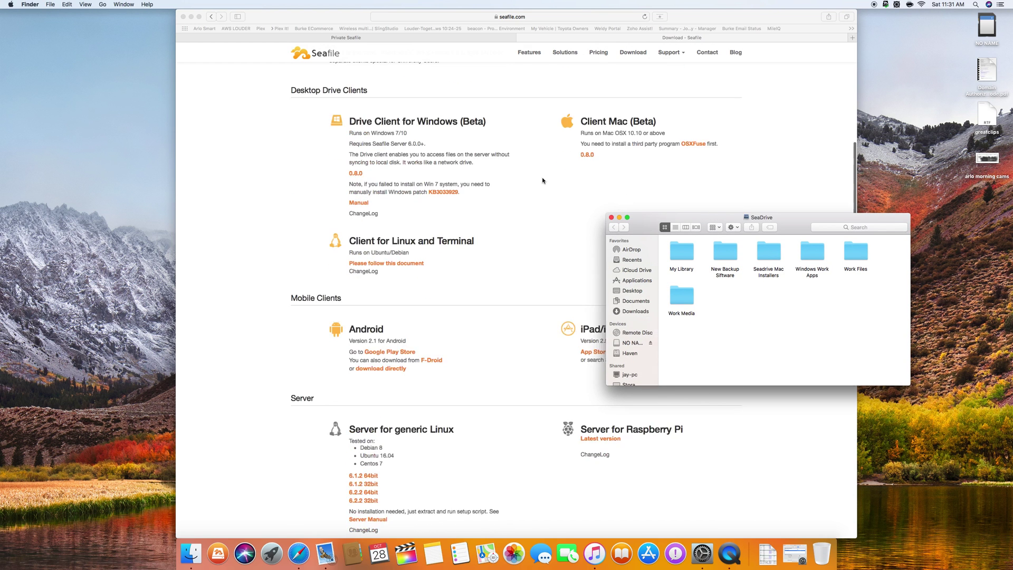
pyautogui.scroll(2, 543, 180)
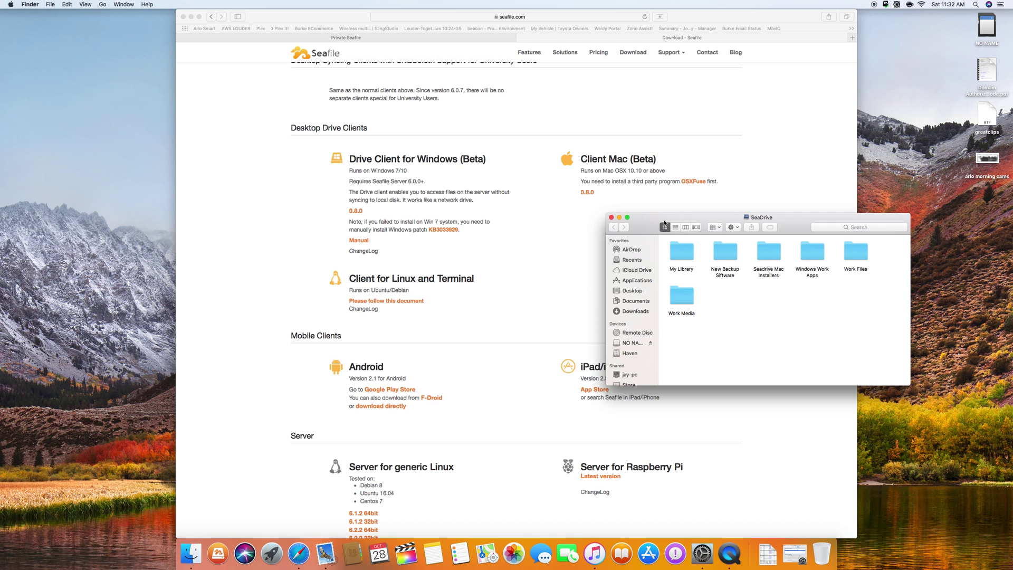
# Step: Move the SeaDrive Finder window right to uncover the Mobile Clients download section
pyautogui.moveTo(679, 221); pyautogui.dragTo(757, 208)
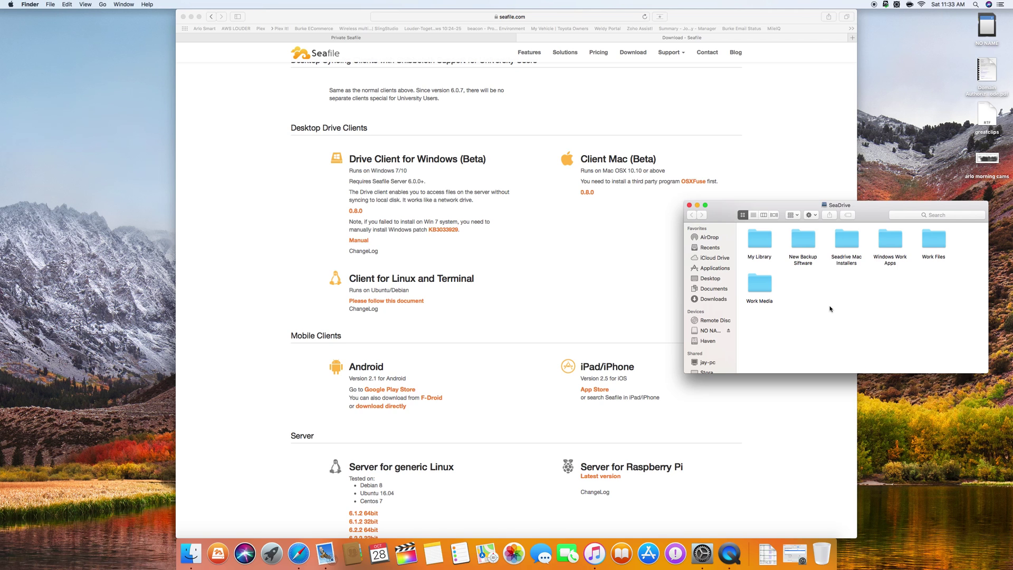
# Step: Create an empty library named 'Test 1' from the private My Libraries list
pyautogui.click(406, 37)
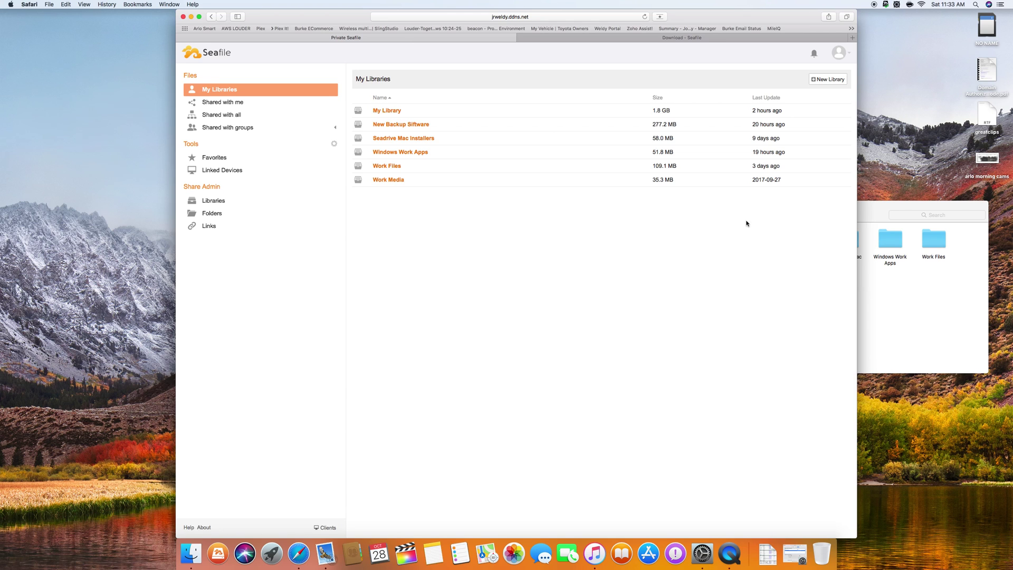
pyautogui.click(827, 79)
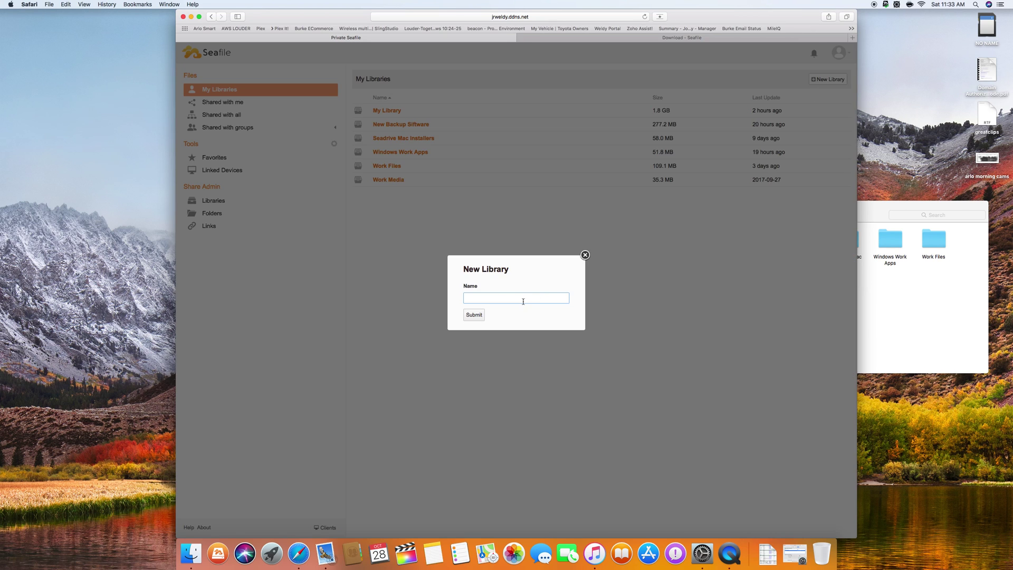
pyautogui.write('Test 1')
pyautogui.click(478, 318)
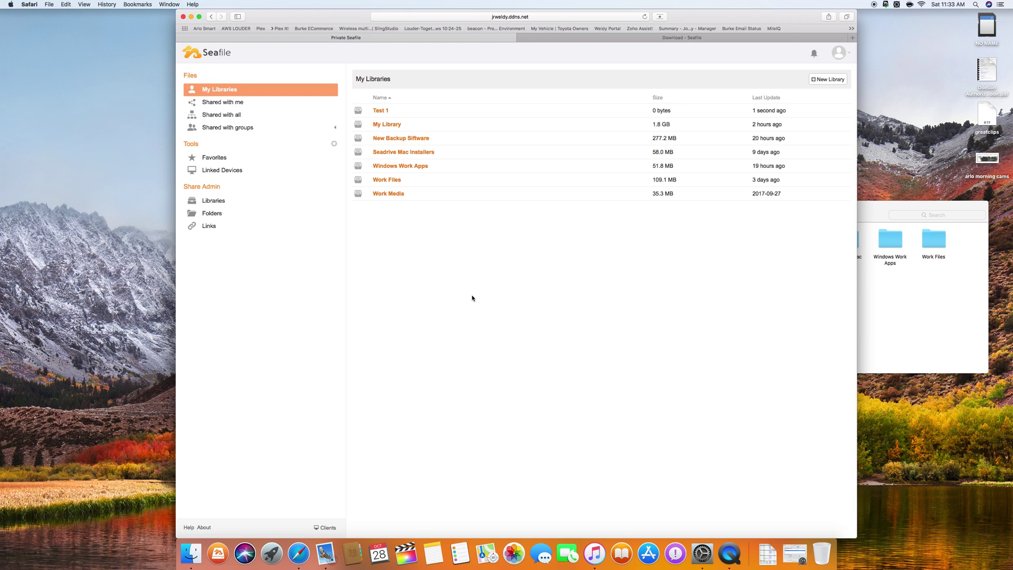
# Step: Open Test 1 and drag greatclips.rtf, Jimbo Truck.jpg and w2.png in from the desktop
pyautogui.click(379, 111)
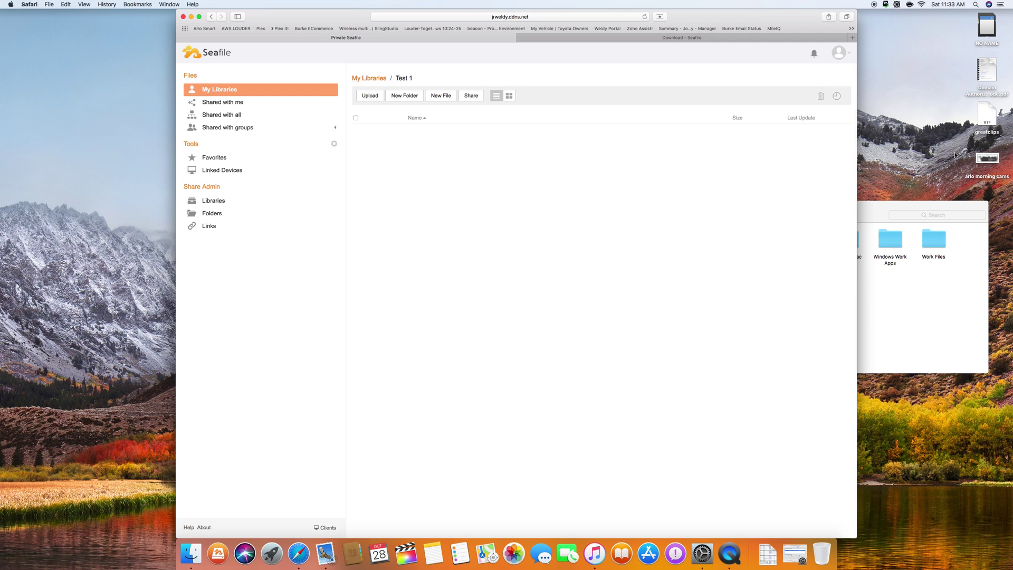
pyautogui.moveTo(985, 117); pyautogui.dragTo(642, 190)
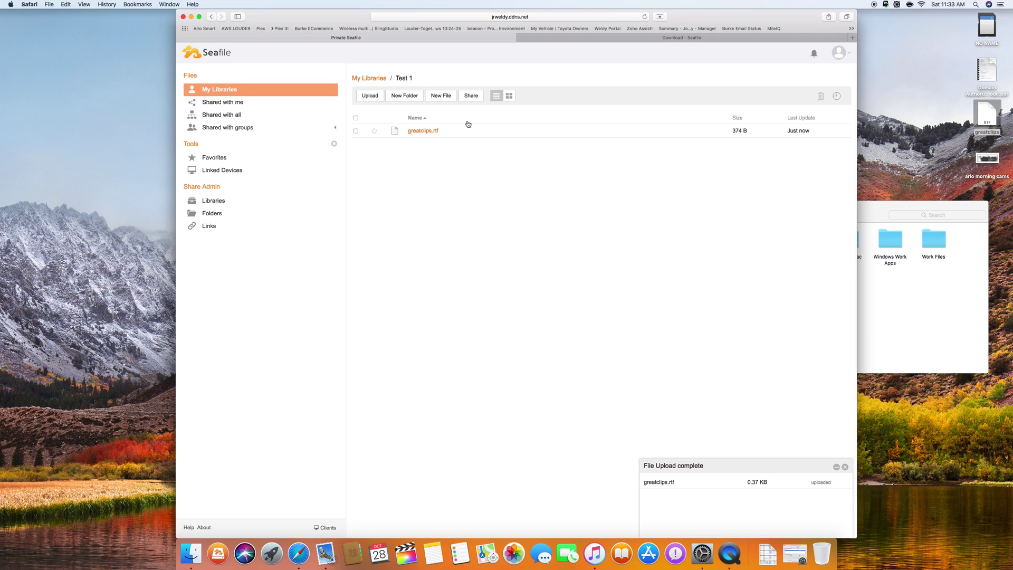
pyautogui.moveTo(316, 21); pyautogui.dragTo(315, 72)
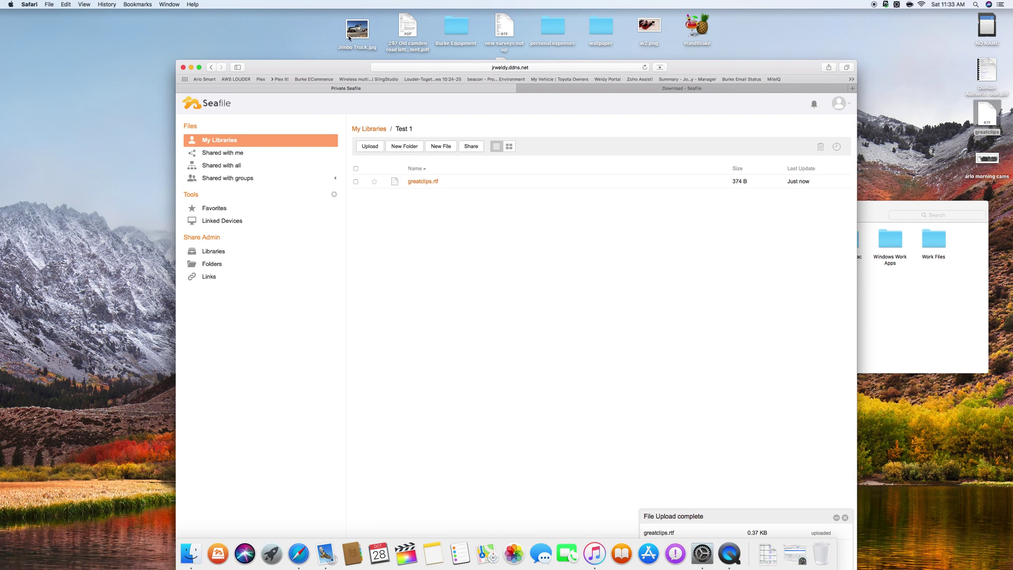
pyautogui.moveTo(357, 29); pyautogui.dragTo(414, 213)
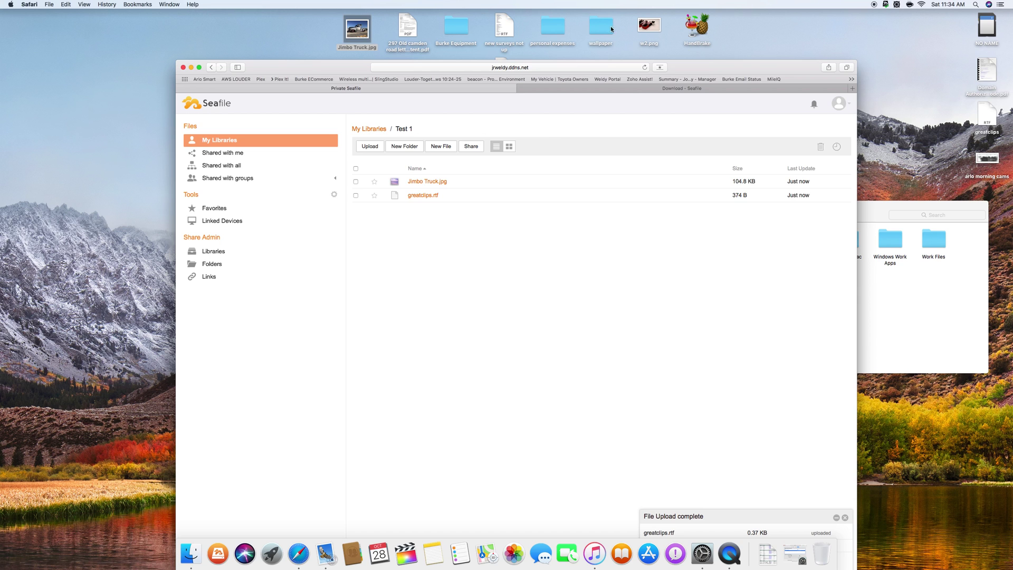
pyautogui.moveTo(649, 29); pyautogui.dragTo(577, 242)
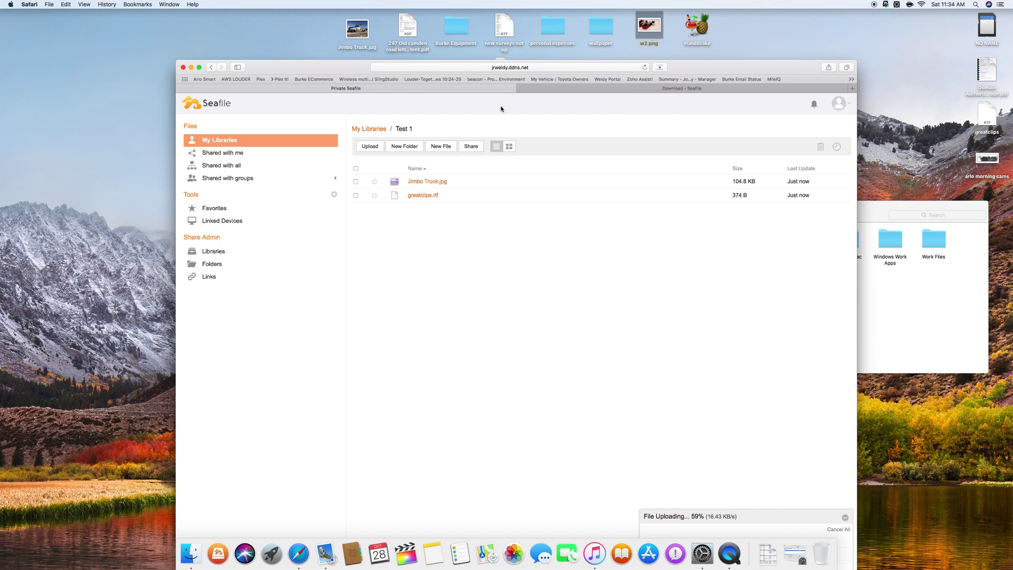
pyautogui.moveTo(317, 68); pyautogui.dragTo(308, 11)
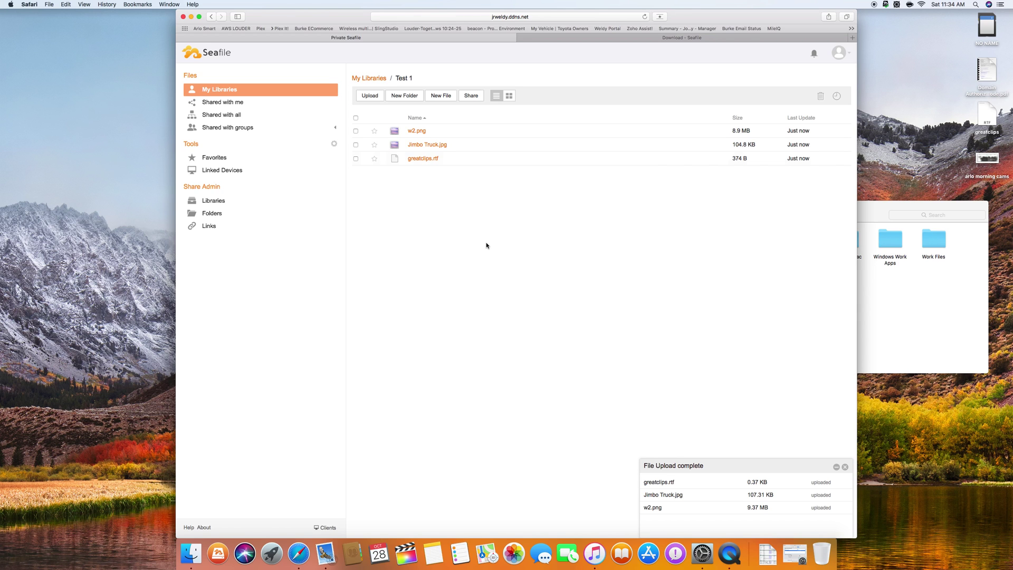
# Step: Show the Rename, Move, Copy and History actions for Jimbo Truck.jpg
pyautogui.moveTo(445, 159)
pyautogui.moveTo(575, 140)
pyautogui.click(668, 145)
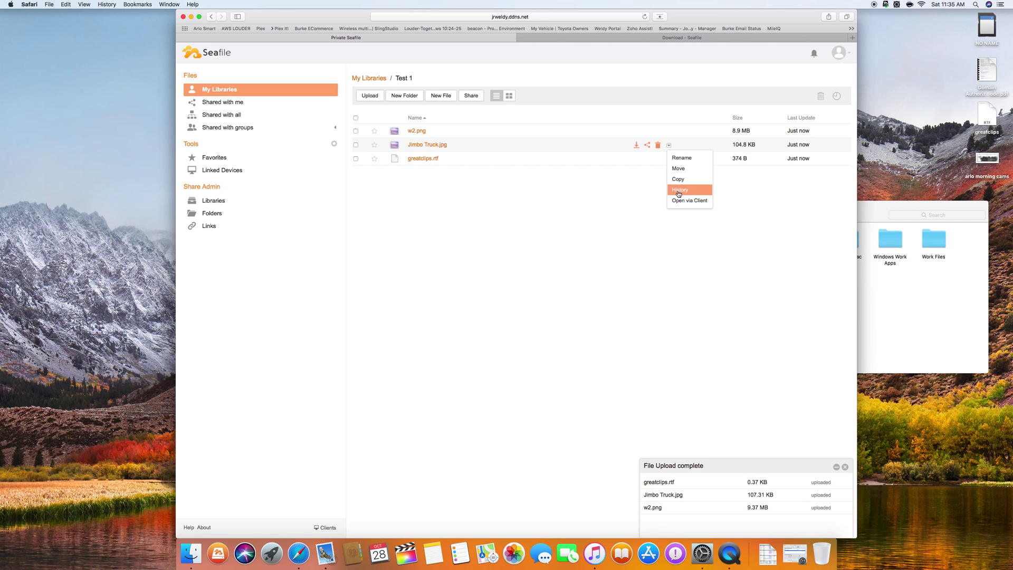
# Step: Dismiss the actions menu, select Jimbo Truck.jpg and open its share dialog
pyautogui.click(613, 194)
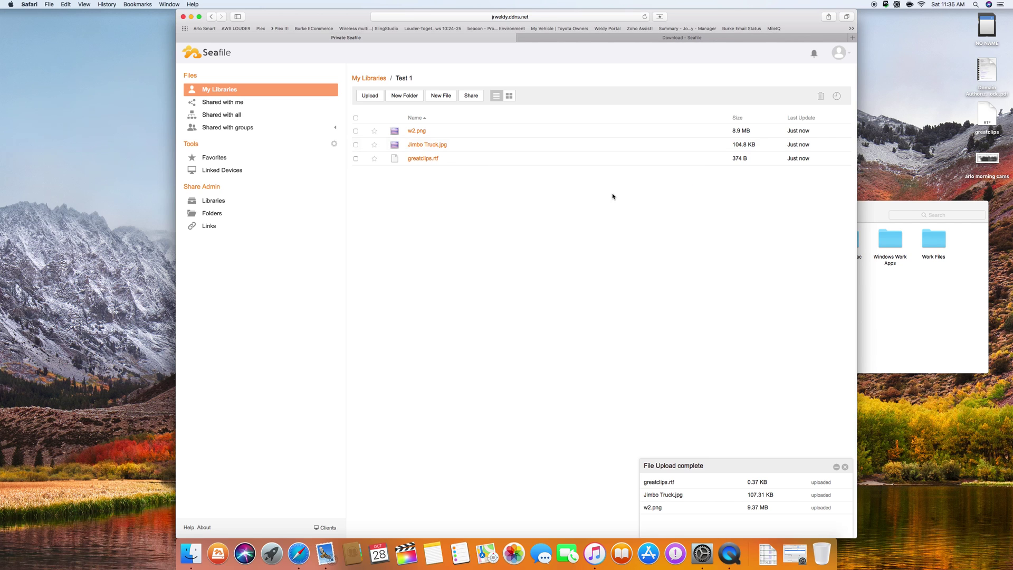
pyautogui.click(355, 145)
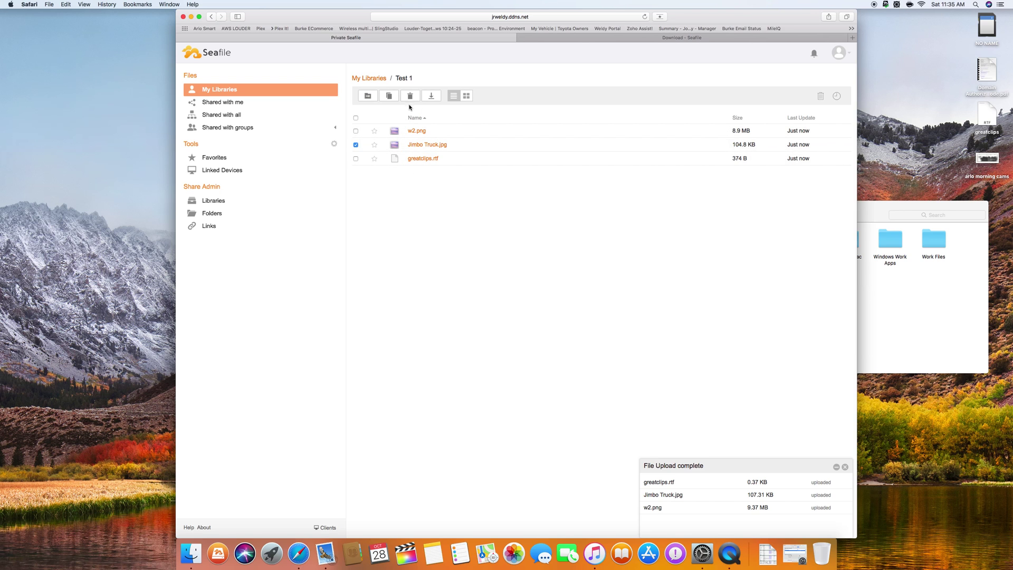
pyautogui.click(649, 147)
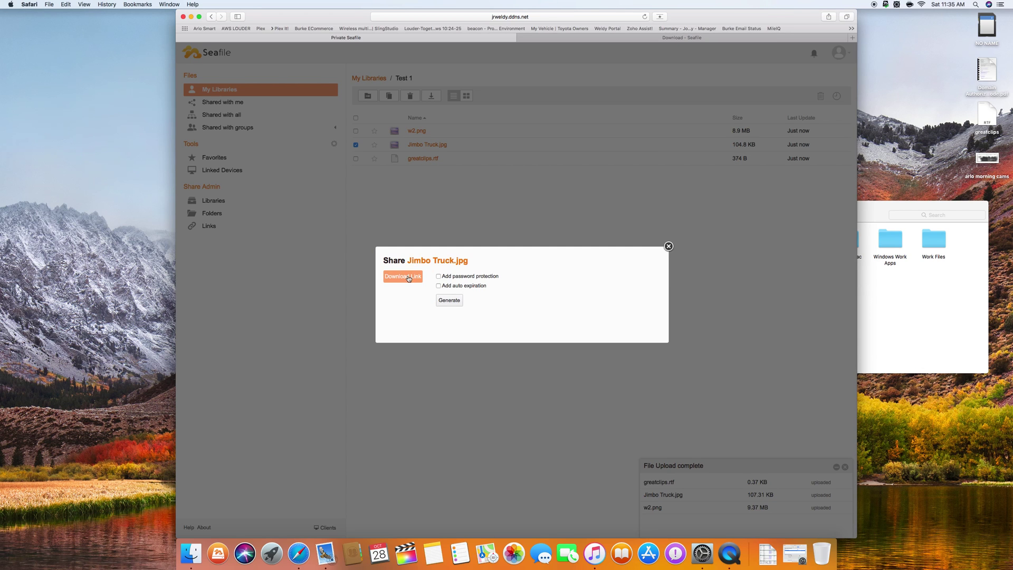
# Step: Try password protection and auto expiration, then leave both turned off
pyautogui.click(440, 278)
pyautogui.click(440, 277)
pyautogui.click(438, 286)
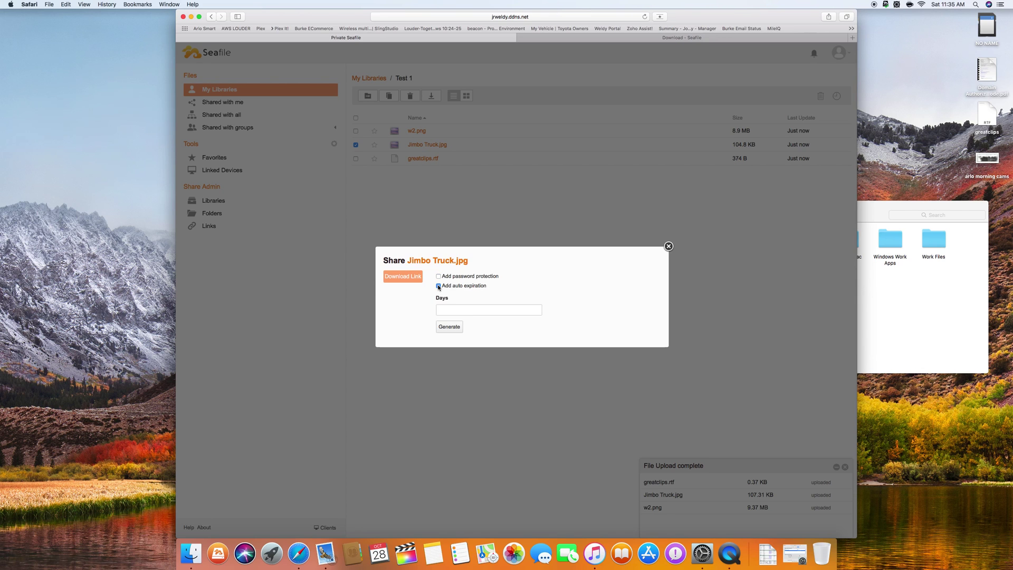
pyautogui.click(467, 311)
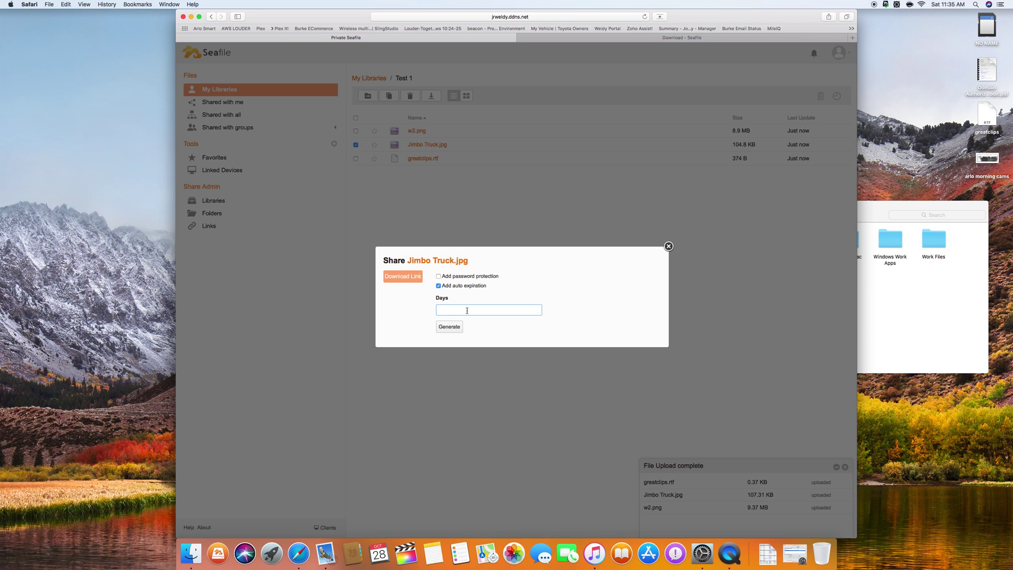
pyautogui.click(438, 286)
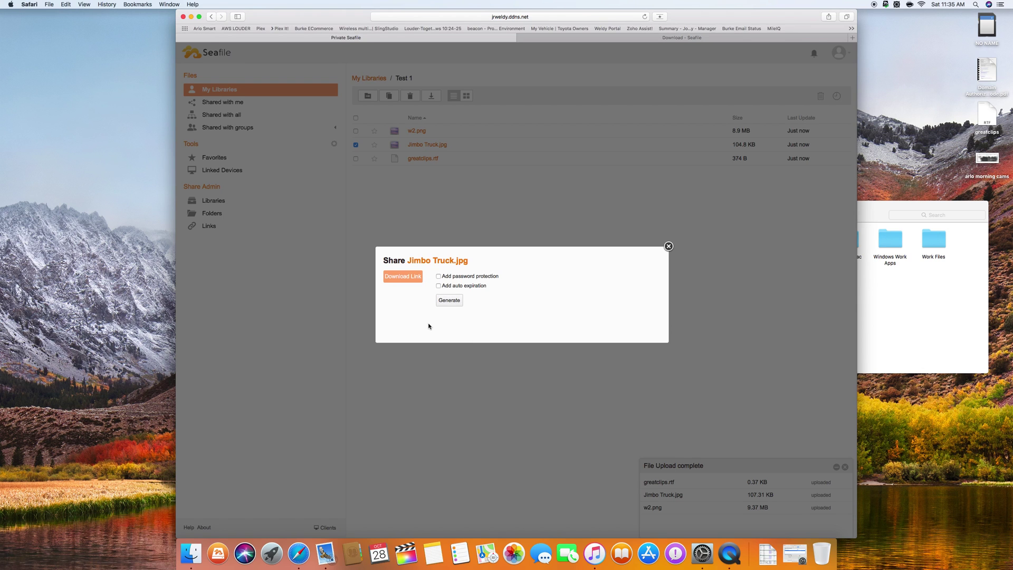
# Step: Generate the Jimbo Truck.jpg download link, view the e-mail form, then close without sending
pyautogui.click(447, 300)
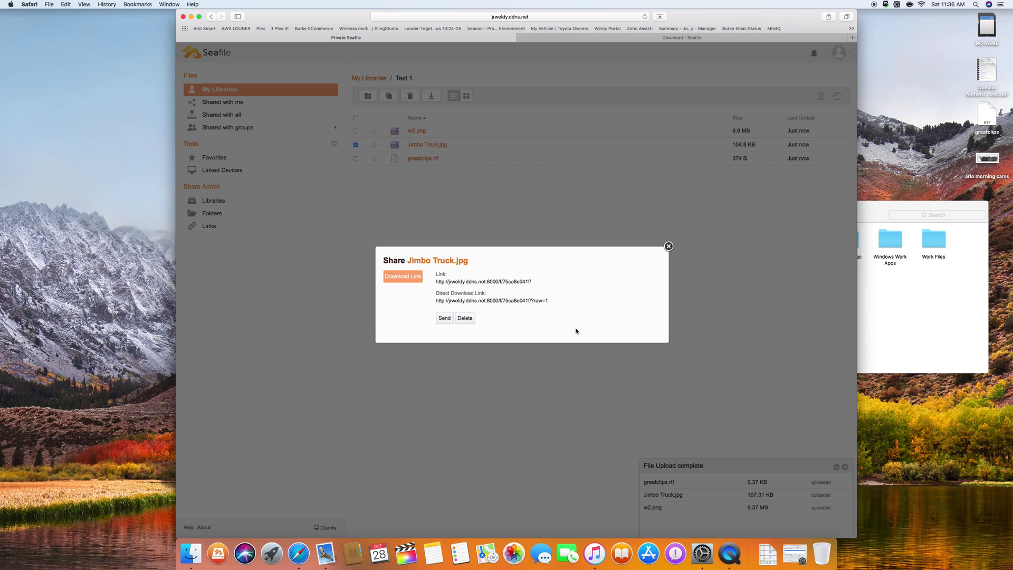
pyautogui.click(445, 318)
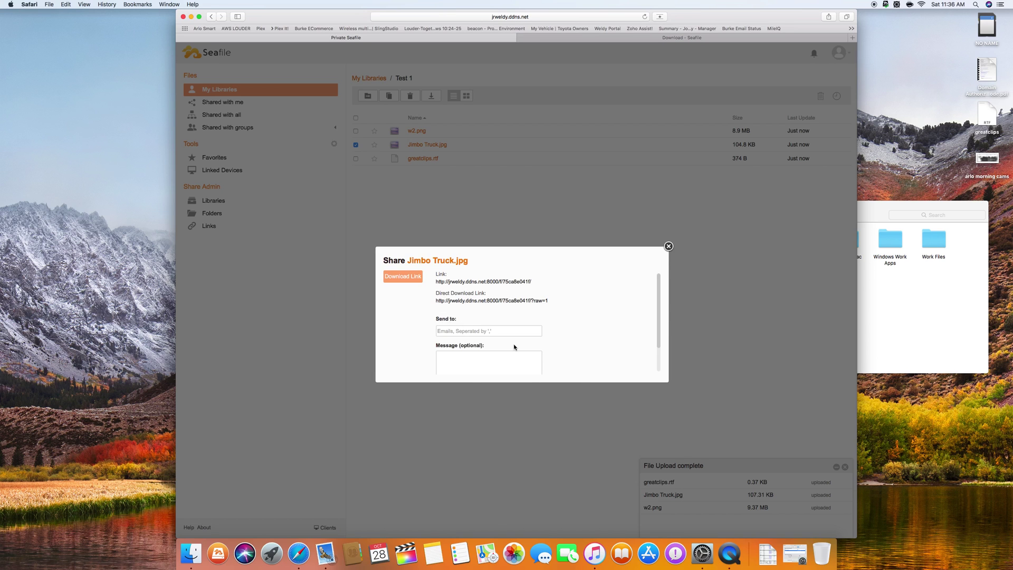
pyautogui.scroll(-2, 514, 346)
pyautogui.click(473, 299)
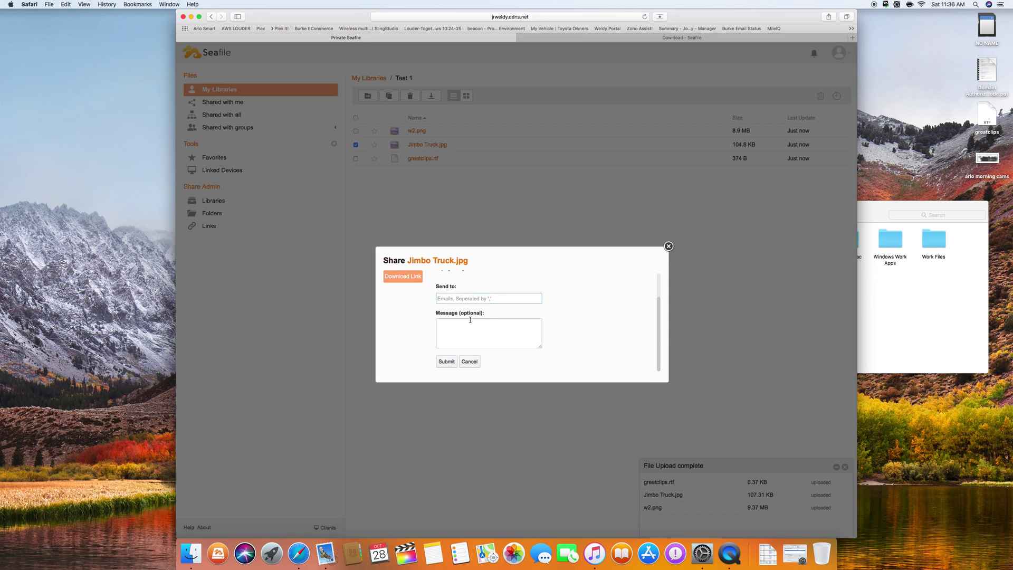
pyautogui.click(470, 320)
pyautogui.click(668, 246)
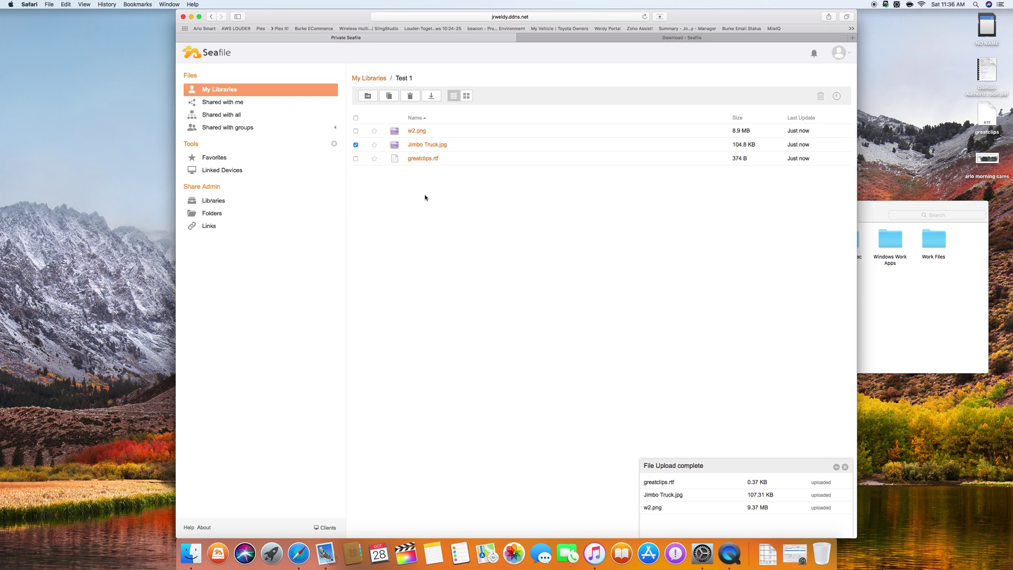
# Step: Delete the Test 1 library from My Libraries, then bring the SeaDrive folder window forward
pyautogui.click(373, 78)
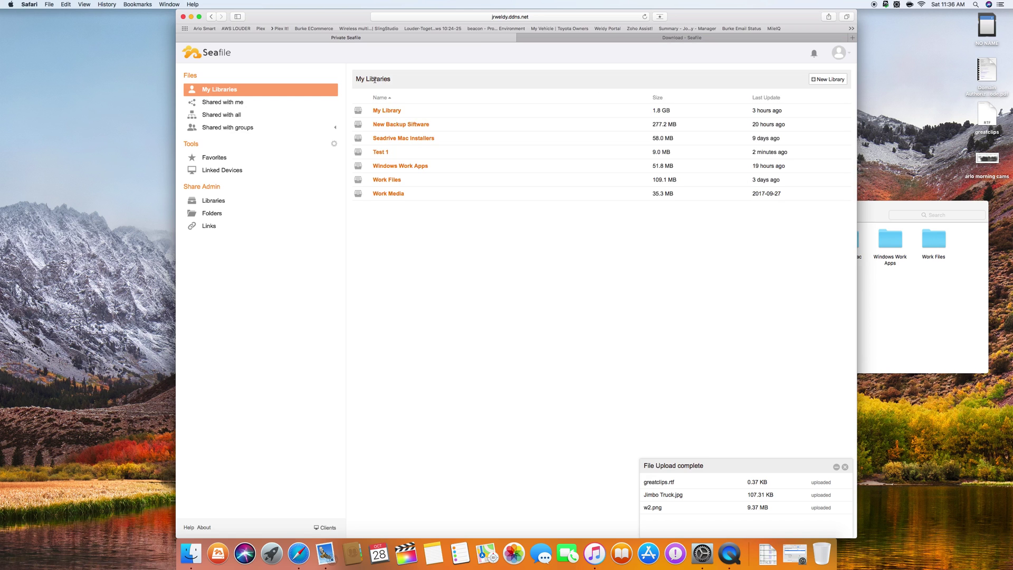
pyautogui.moveTo(364, 152)
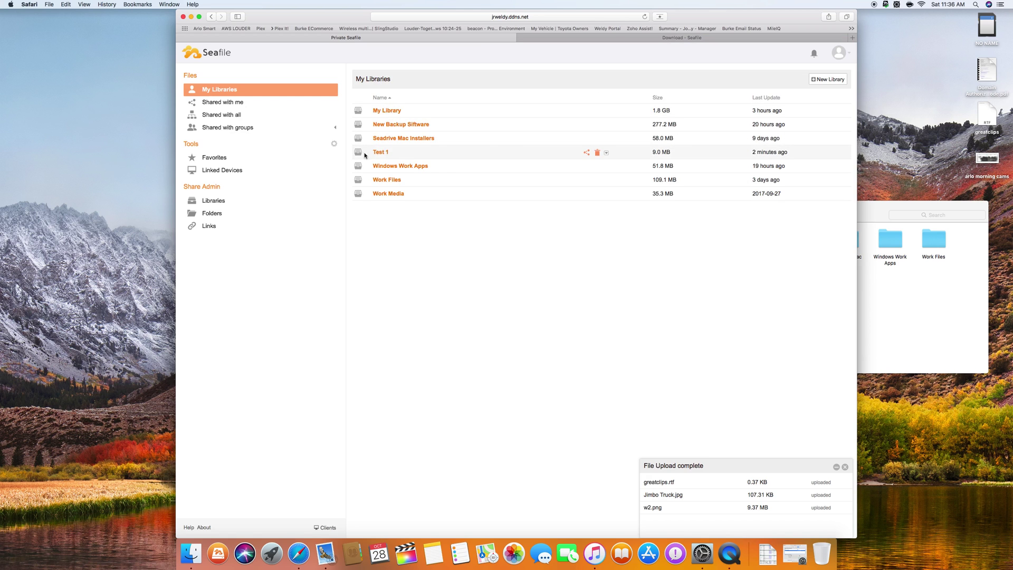
pyautogui.click(597, 152)
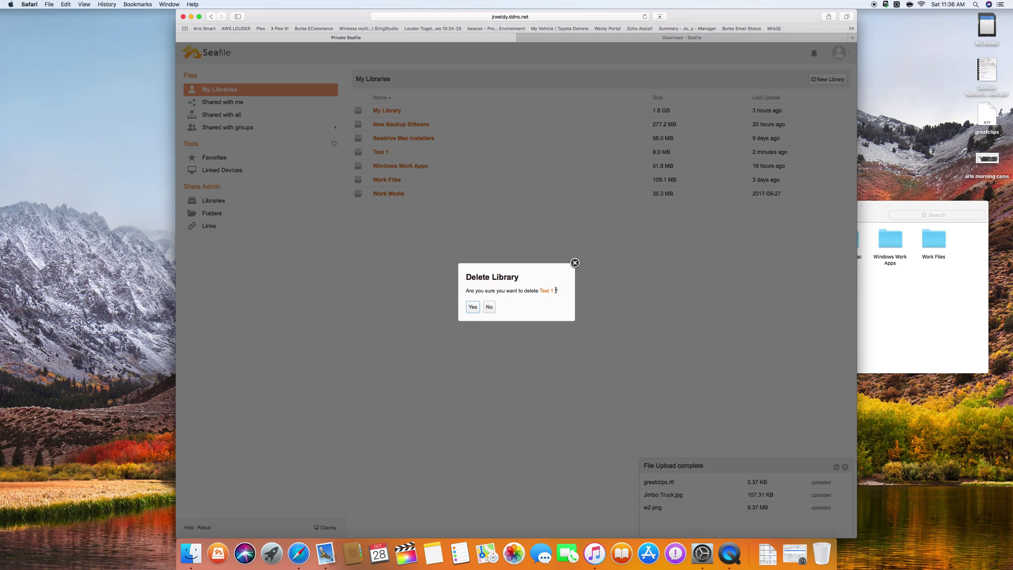
pyautogui.click(472, 307)
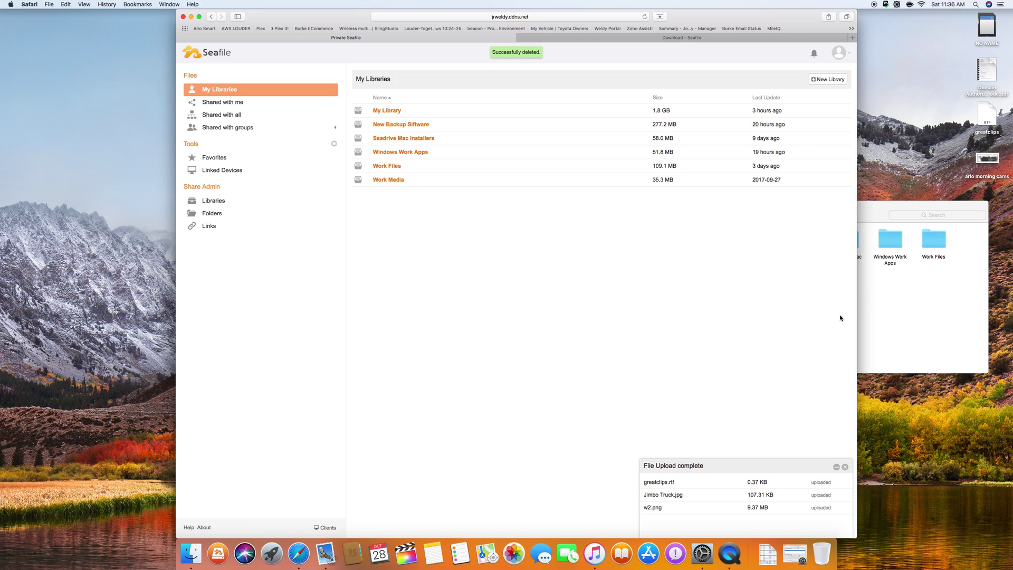
pyautogui.click(904, 325)
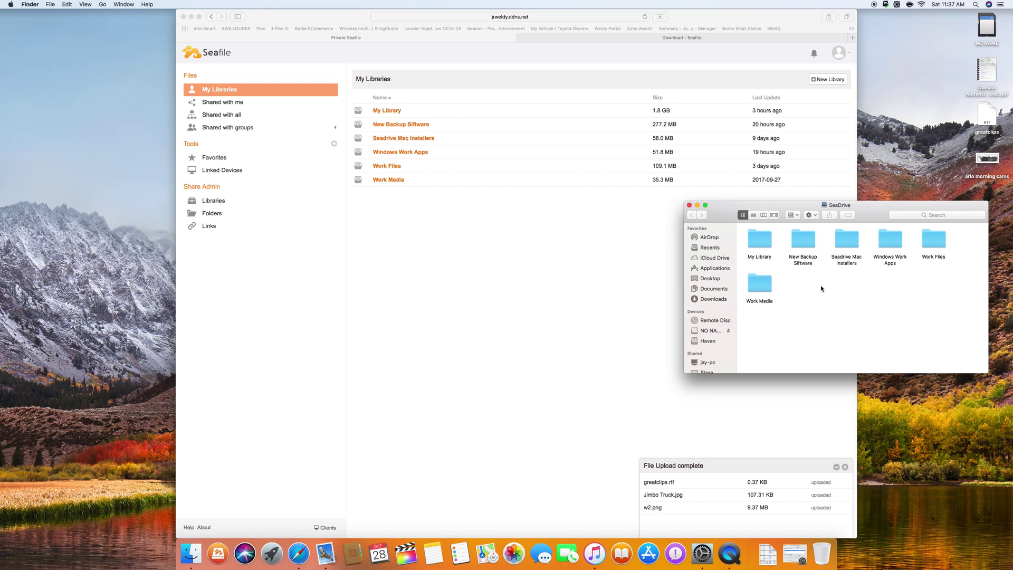
# Step: Return to the Seafile Download page and view the Linux, Windows and Professional Edition server builds
pyautogui.click(581, 277)
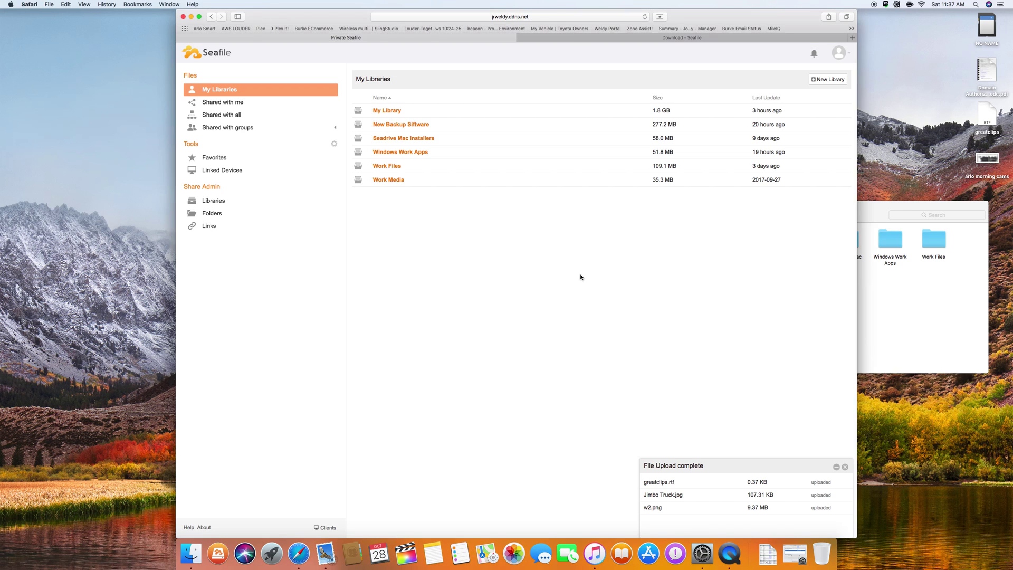
pyautogui.click(562, 39)
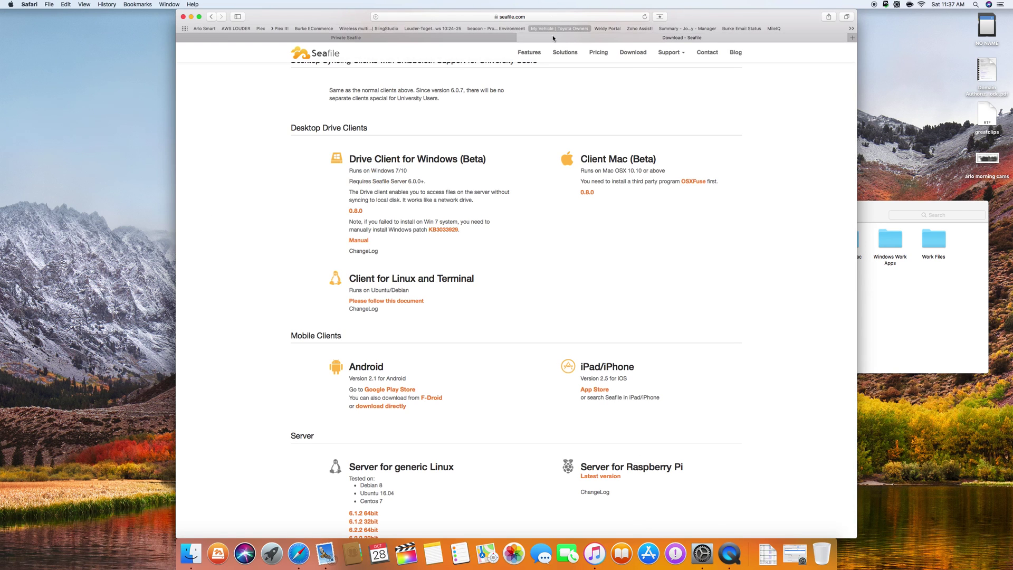
pyautogui.scroll(-5, 555, 182)
pyautogui.scroll(-6, 520, 362)
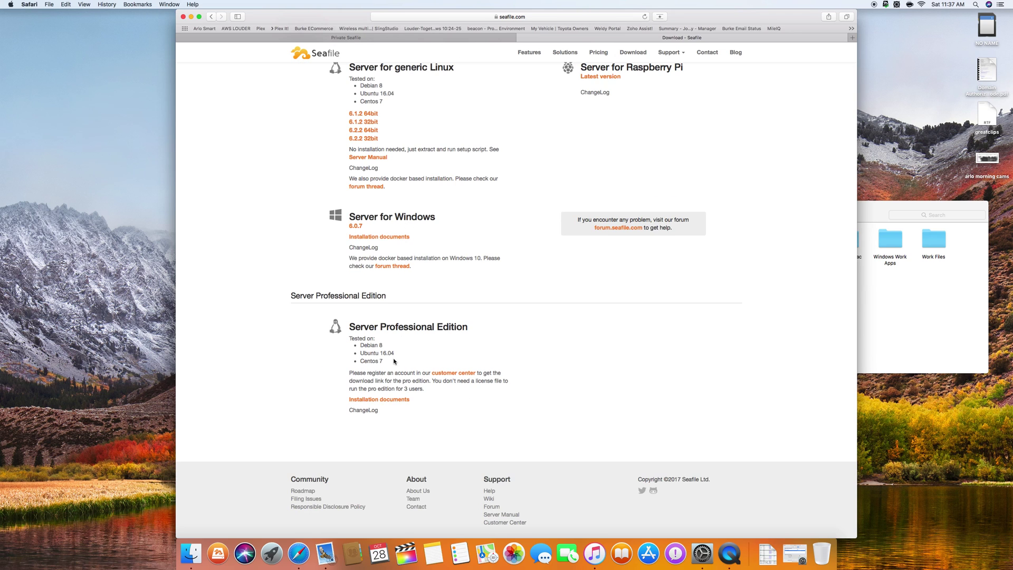
pyautogui.scroll(3, 429, 339)
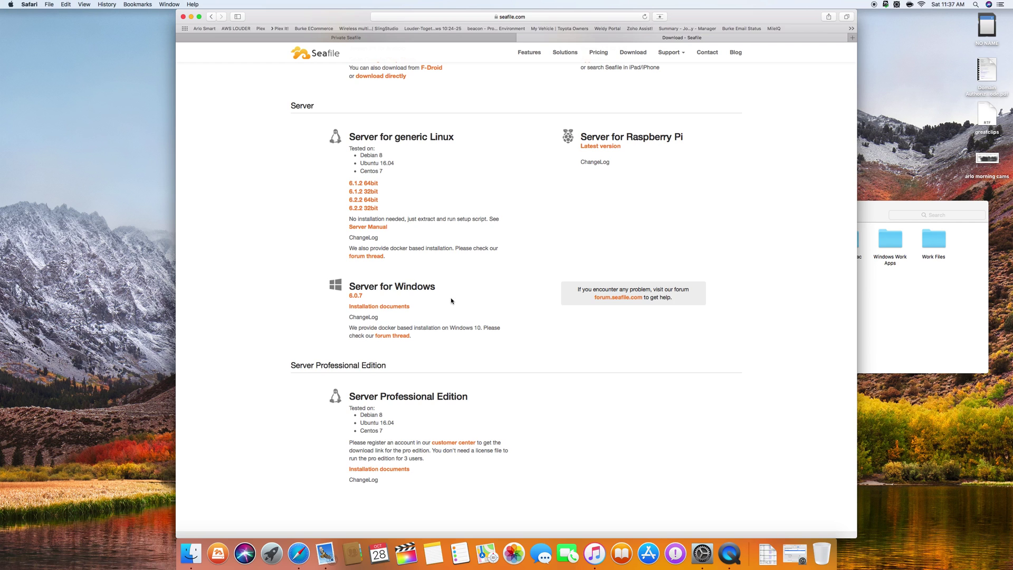
# Step: Look over SeaDrive's Add an account form, cancel it, and return to the private Seafile libraries
pyautogui.click(886, 4)
pyautogui.moveTo(890, 64)
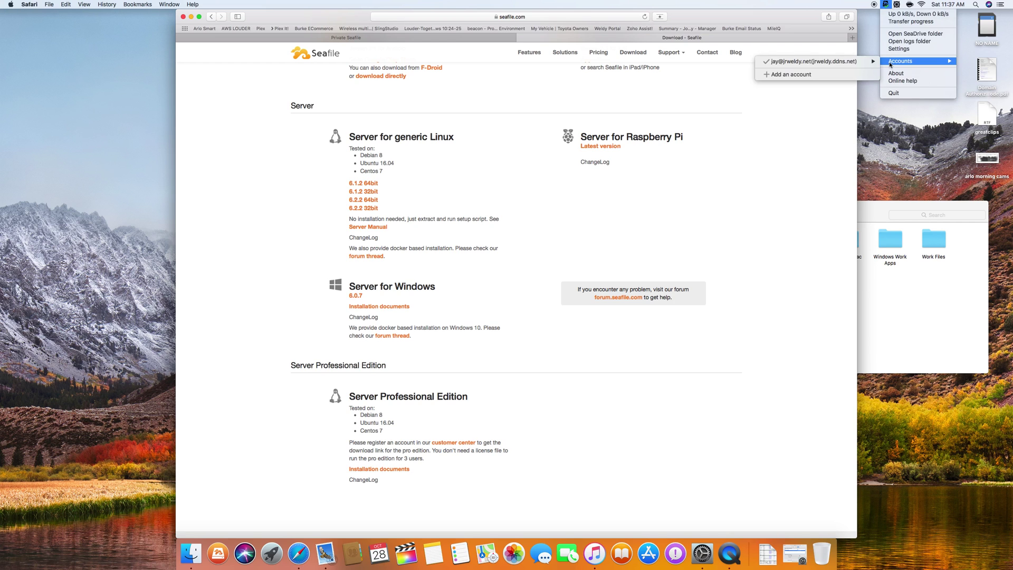
pyautogui.click(832, 79)
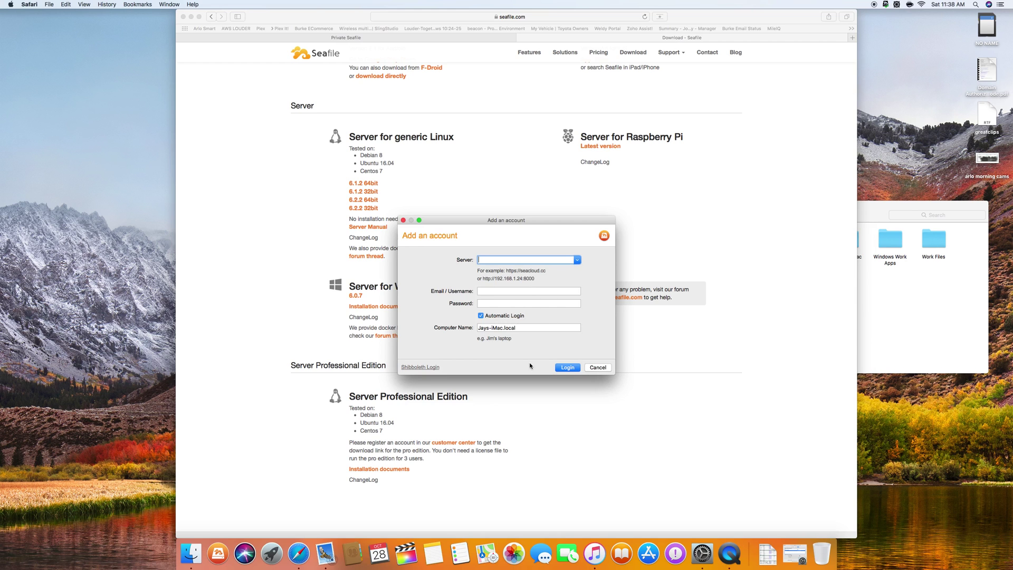
pyautogui.click(597, 367)
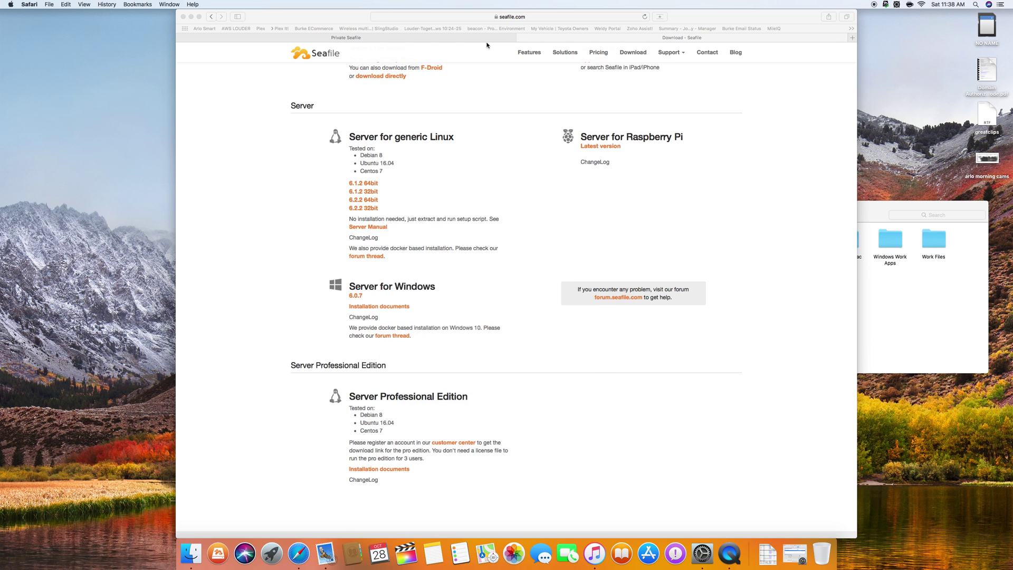
pyautogui.click(468, 40)
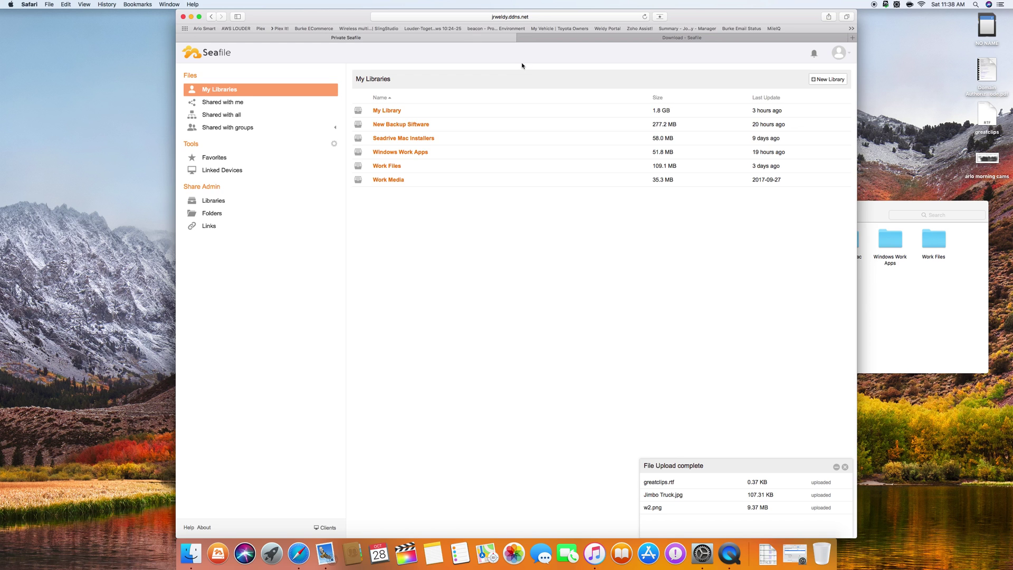
# Step: Enter System Admin from the avatar menu and list the eight connected SeaDrive desktop devices
pyautogui.click(836, 51)
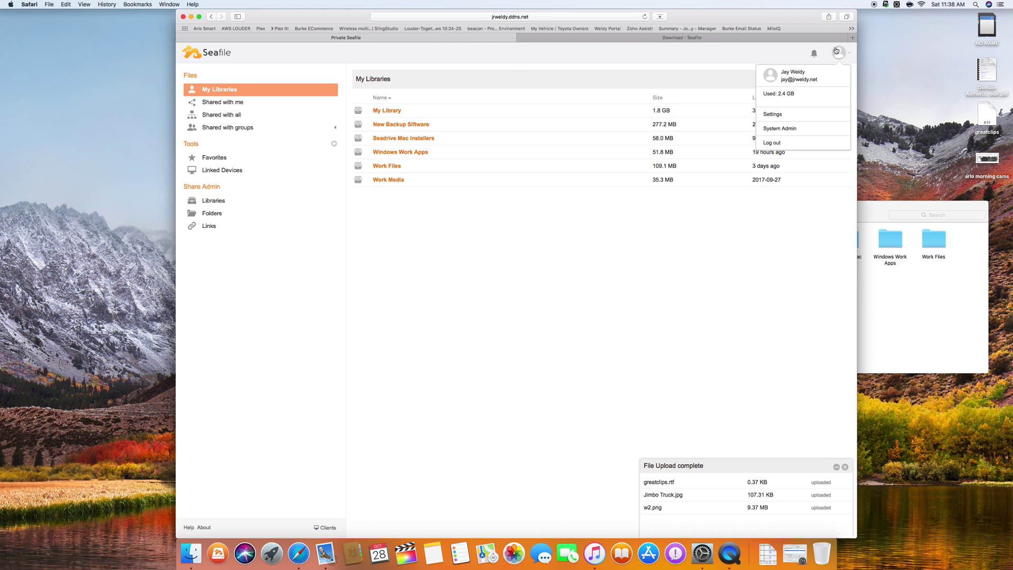
pyautogui.click(796, 129)
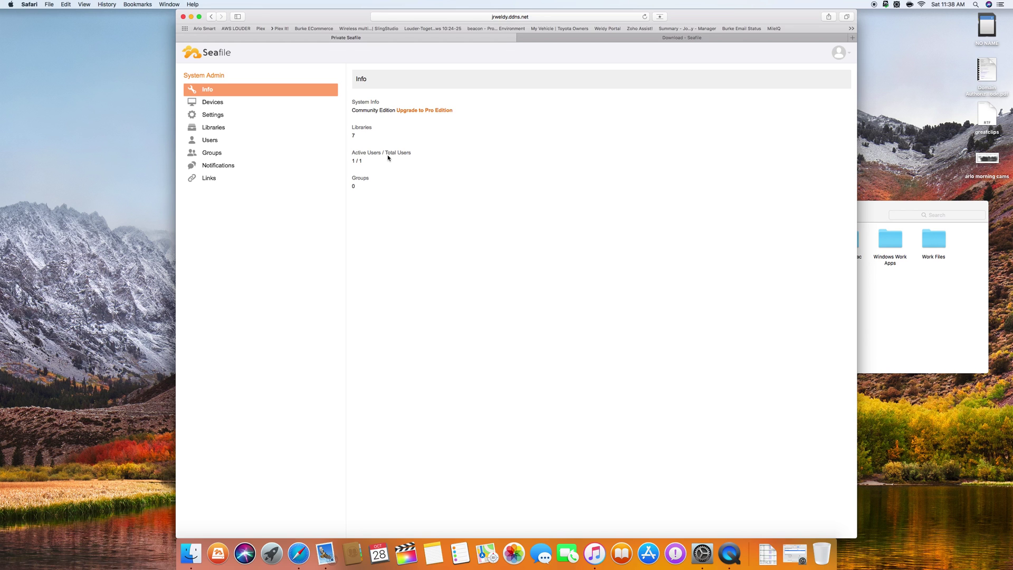
pyautogui.click(233, 103)
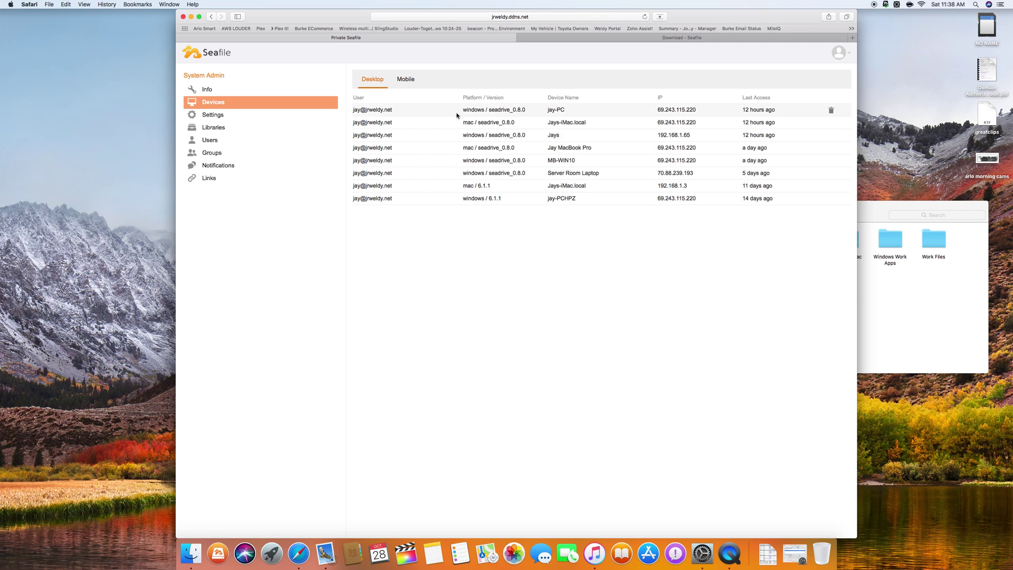
# Step: Scroll through the System Admin Settings for users, passwords and libraries, then return to the Download page
pyautogui.click(263, 120)
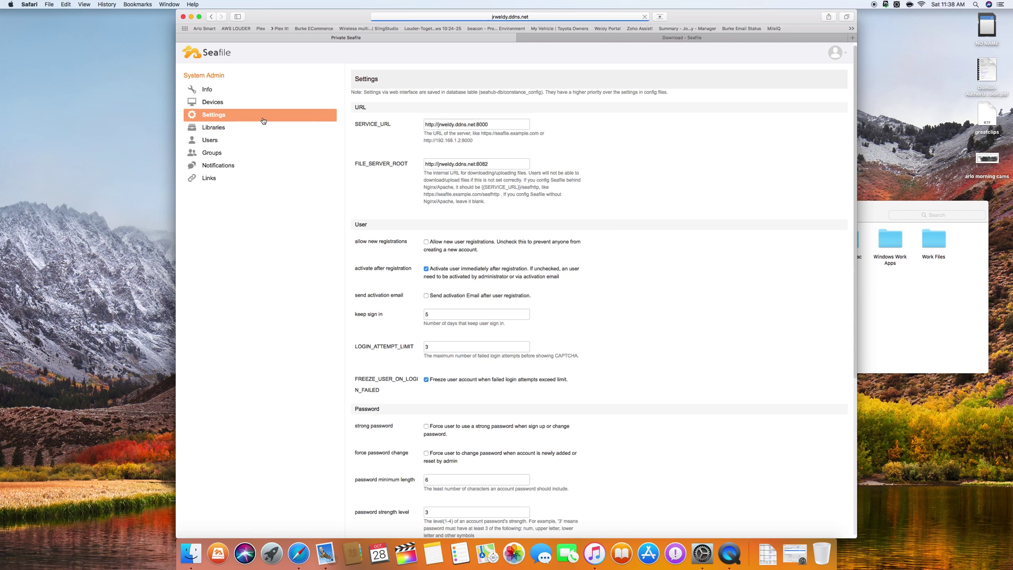
pyautogui.scroll(-5, 686, 290)
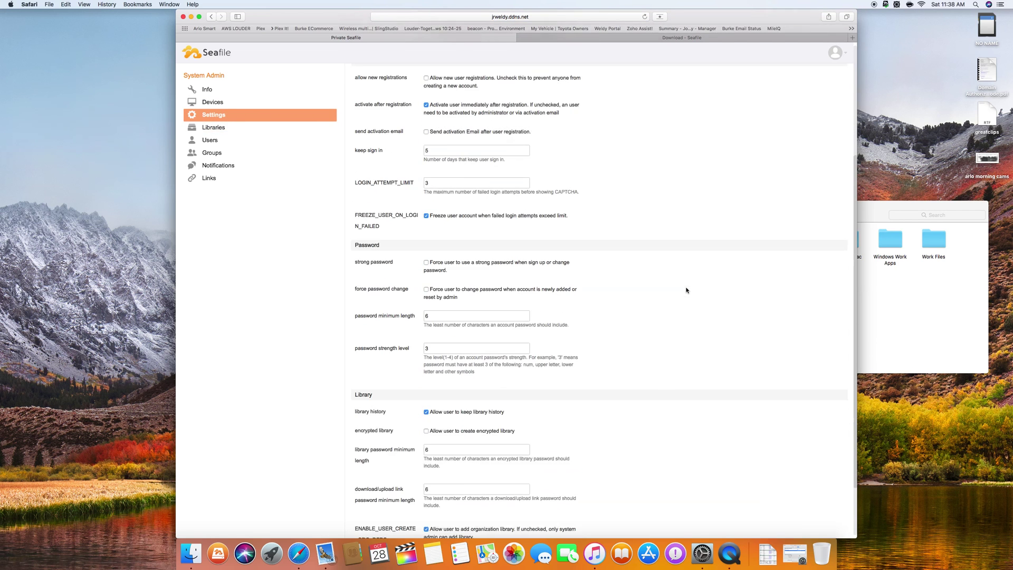
pyautogui.scroll(-2, 687, 290)
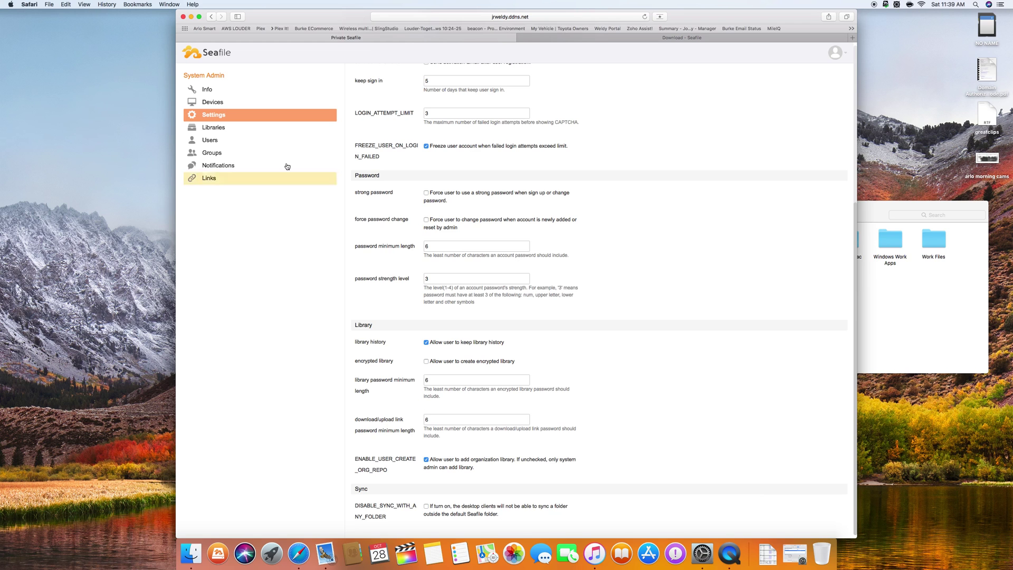
pyautogui.click(570, 40)
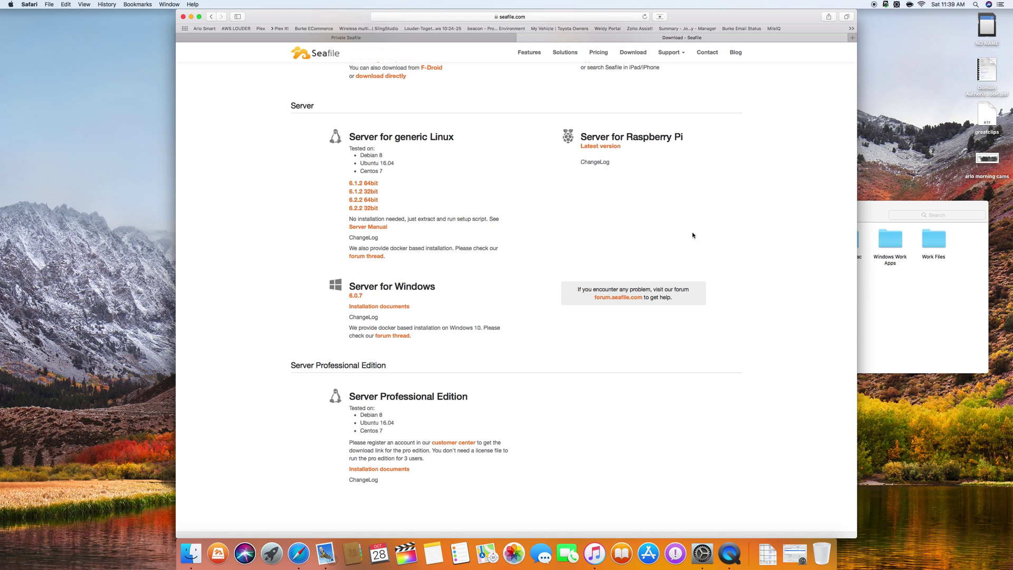
# Step: Scroll up to the 6.1.2 syncing clients and 0.8.0 Drive Client beta downloads
pyautogui.scroll(10, 693, 234)
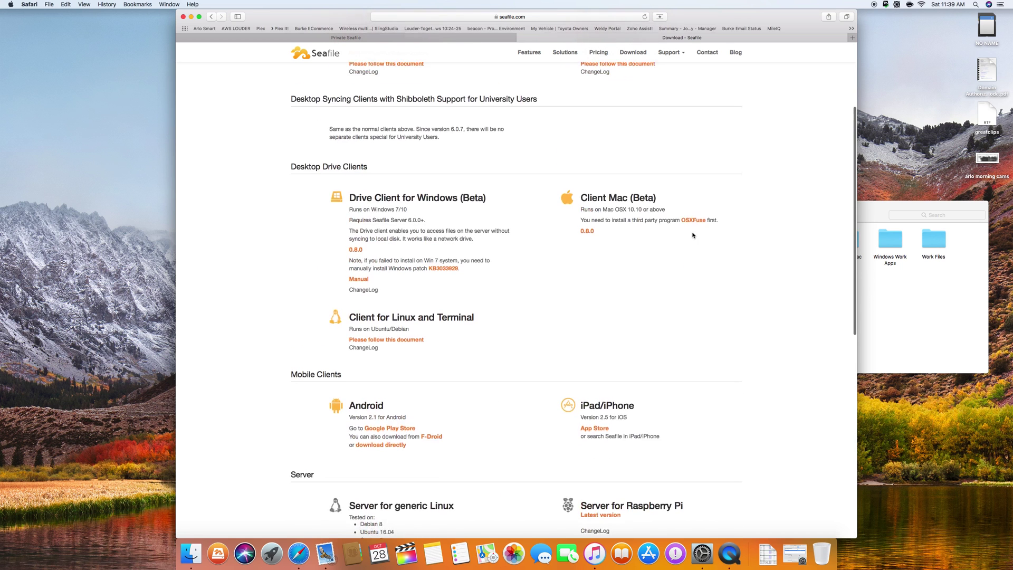
pyautogui.scroll(3, 693, 234)
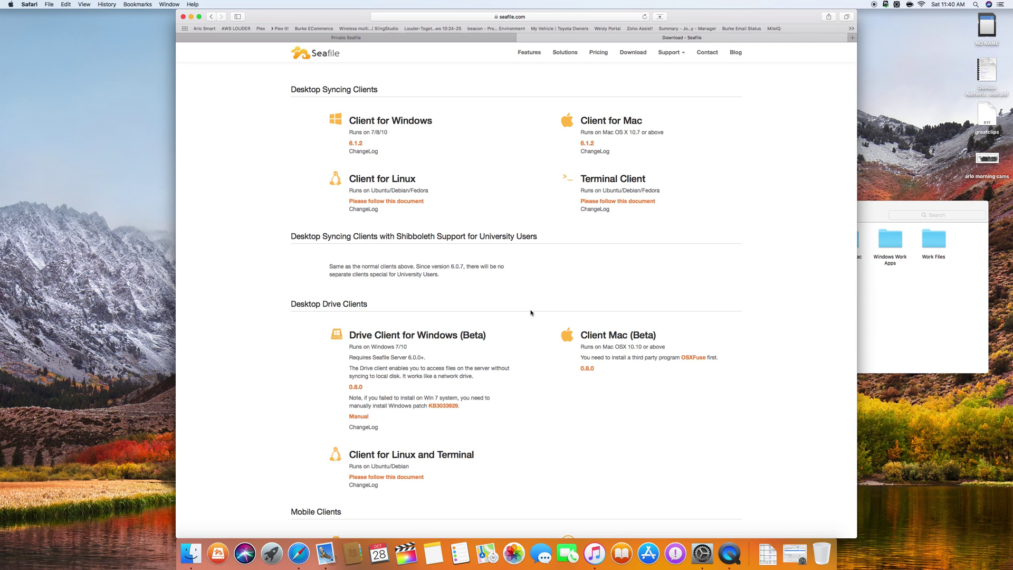
# Step: Bring the SeaDrive Finder window with its six library folders in front of the download page
pyautogui.click(868, 312)
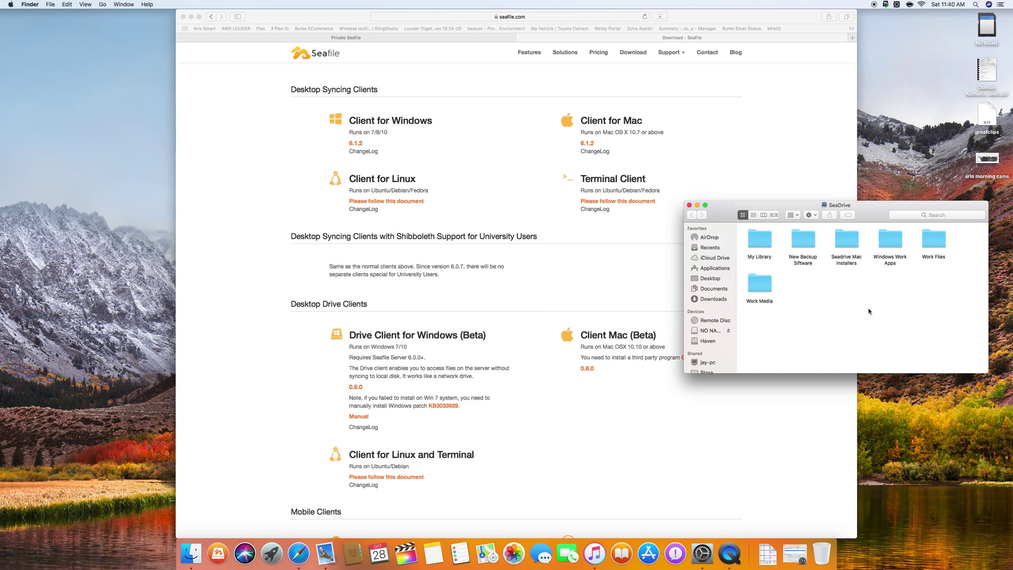